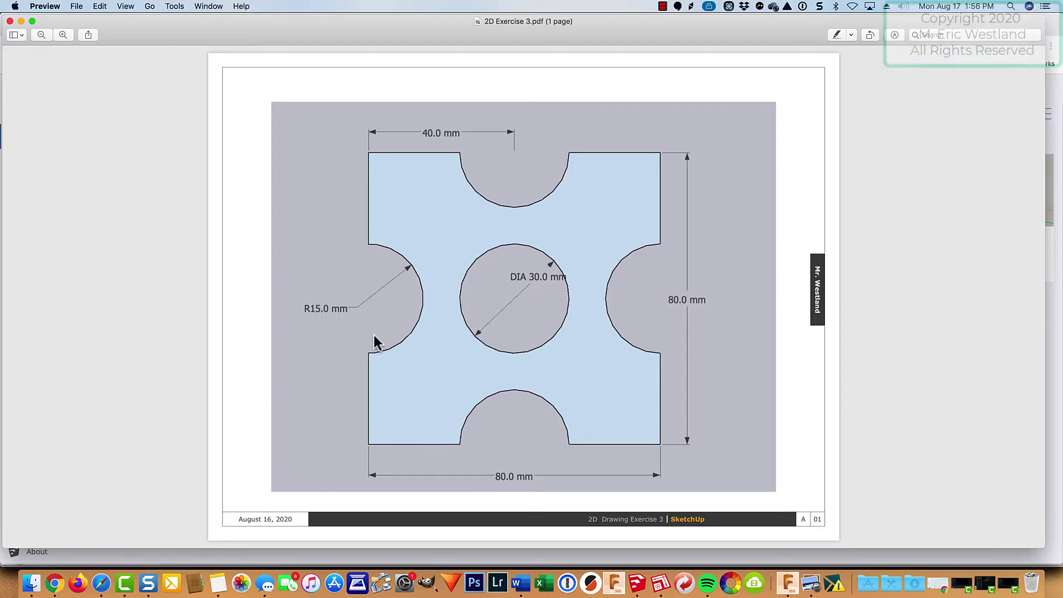
- Switch to SketchUp in Chrome and create a new model from the Simple Template - Millimeters
{"action": "left_click", "coordinate": [51, 586]}
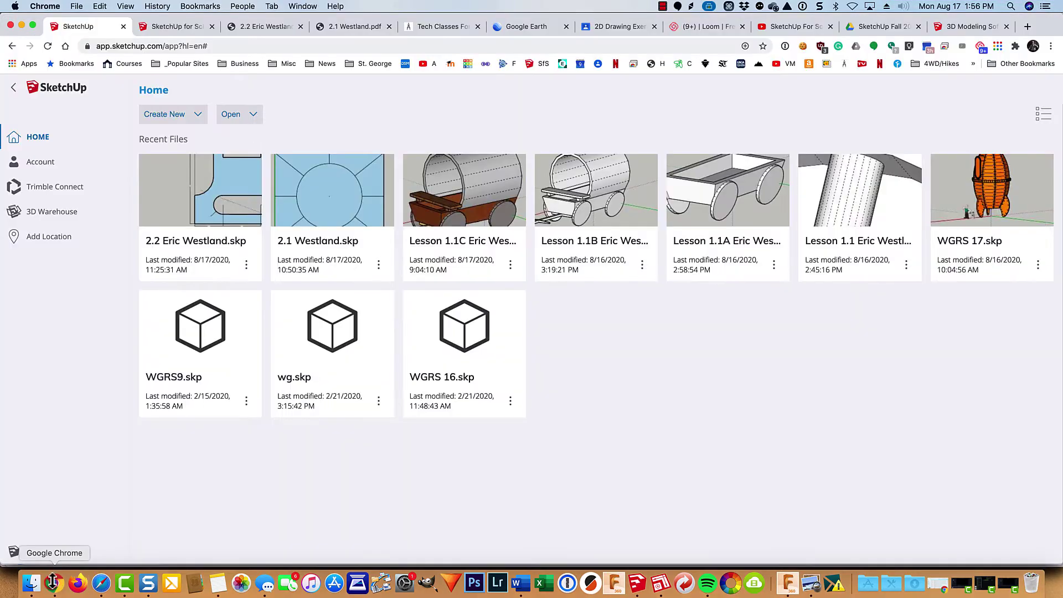
{"action": "left_click", "coordinate": [195, 119]}
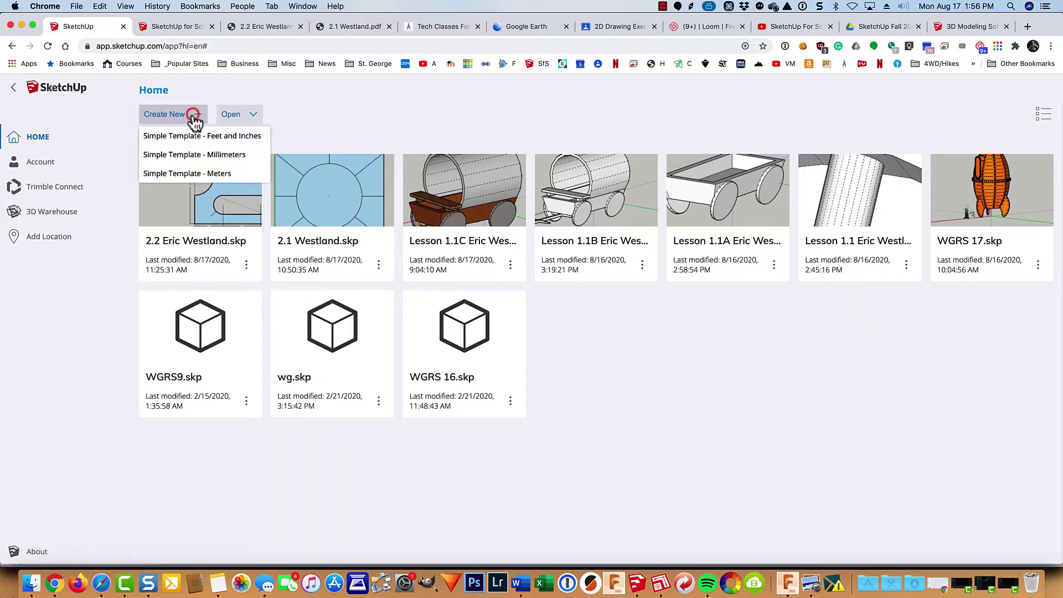
{"action": "left_click", "coordinate": [184, 157]}
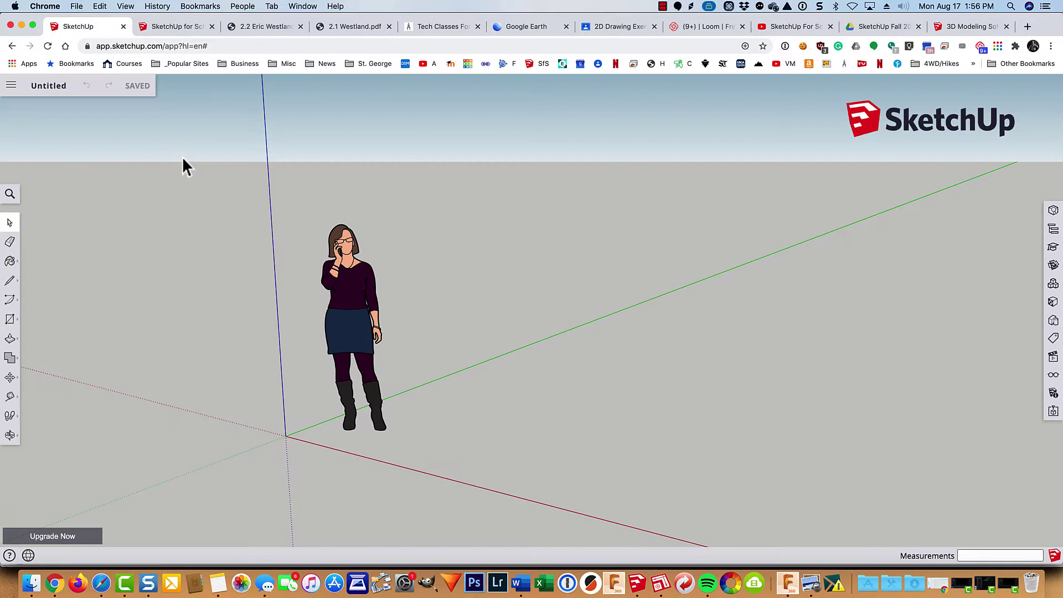
- Delete the default human figure and set the camera to the standard top view
{"action": "left_click", "coordinate": [348, 301]}
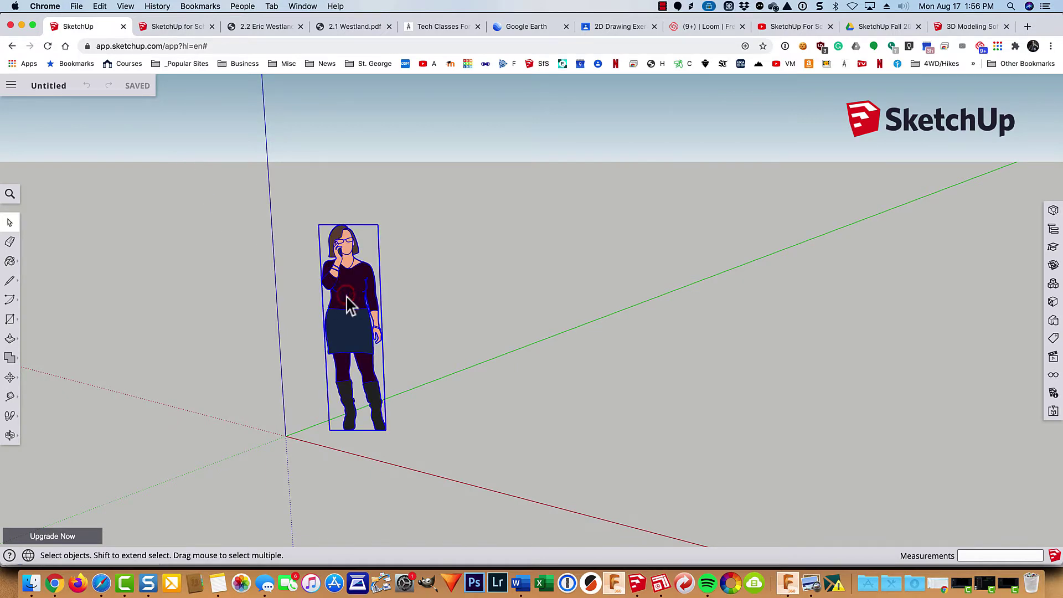
{"action": "key", "text": "Delete"}
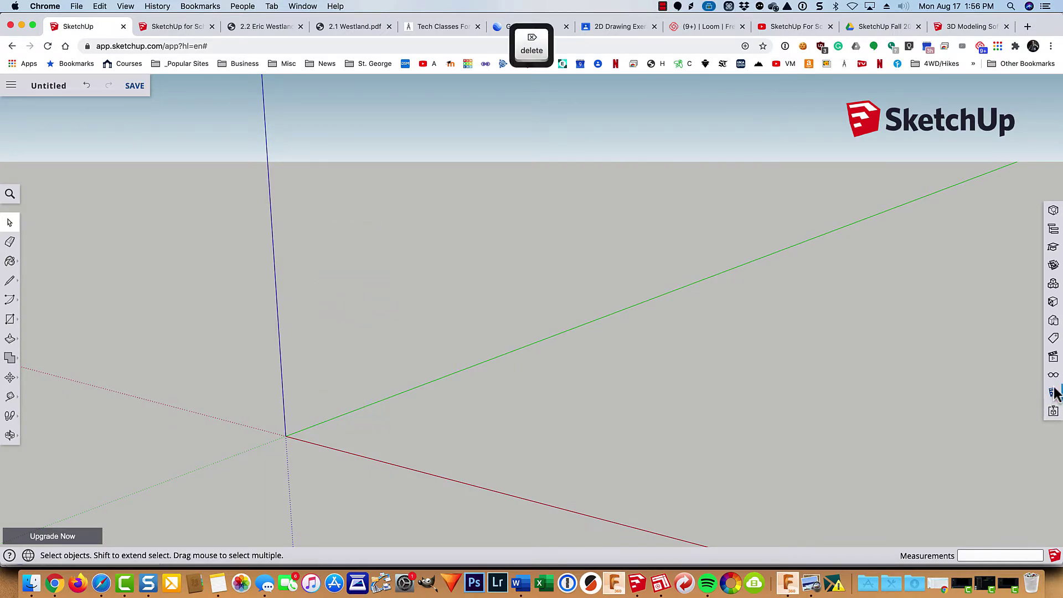
{"action": "left_click", "coordinate": [1052, 359]}
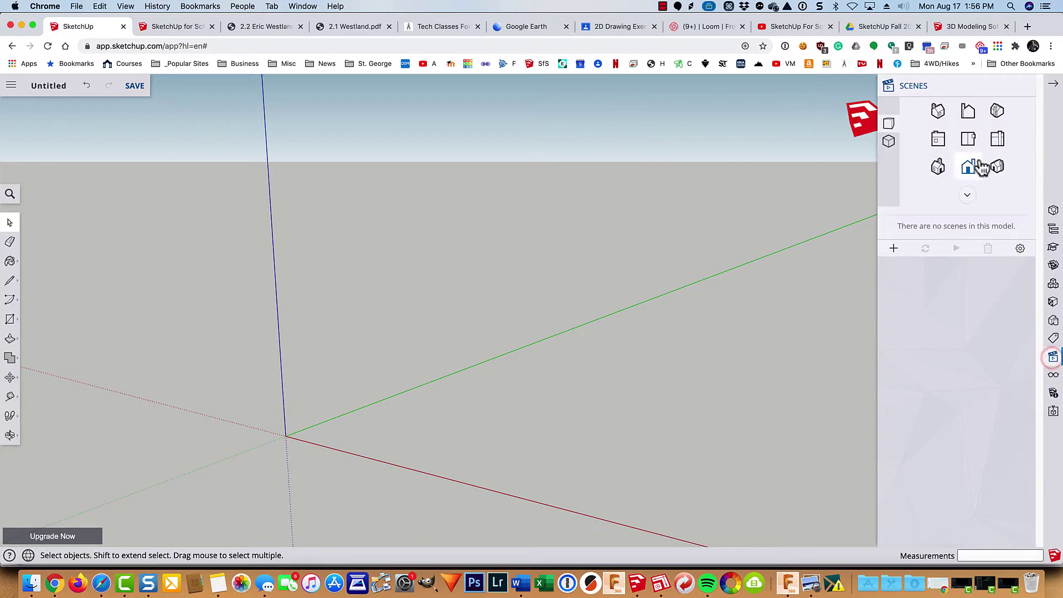
{"action": "left_click", "coordinate": [970, 139]}
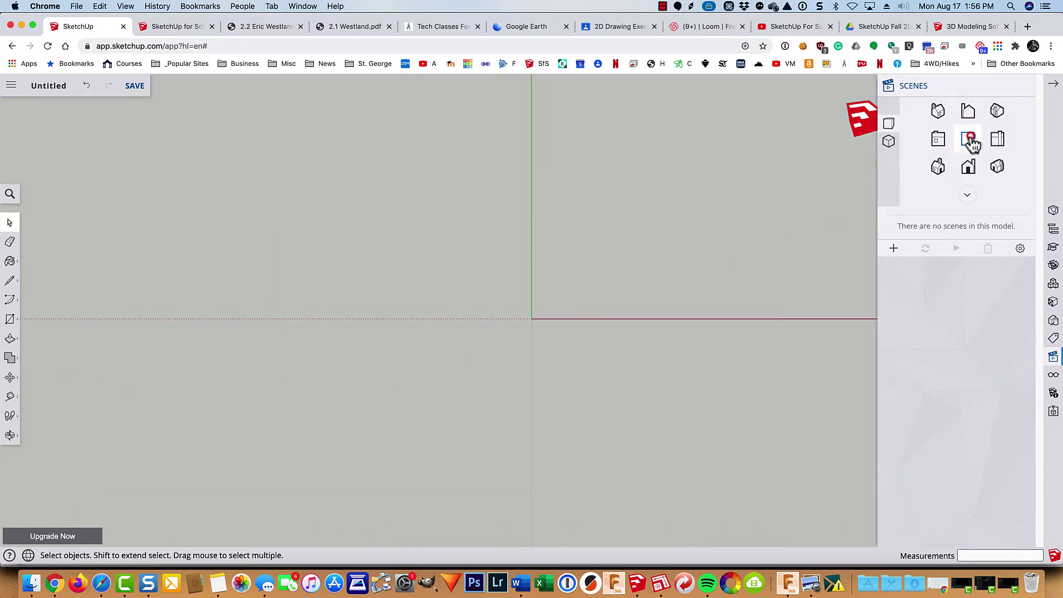
- Insert 2D Exercise 3.jpg from the computer as a reference image about 1099 mm high, on the negative side of the red axis
{"action": "left_click", "coordinate": [11, 85]}
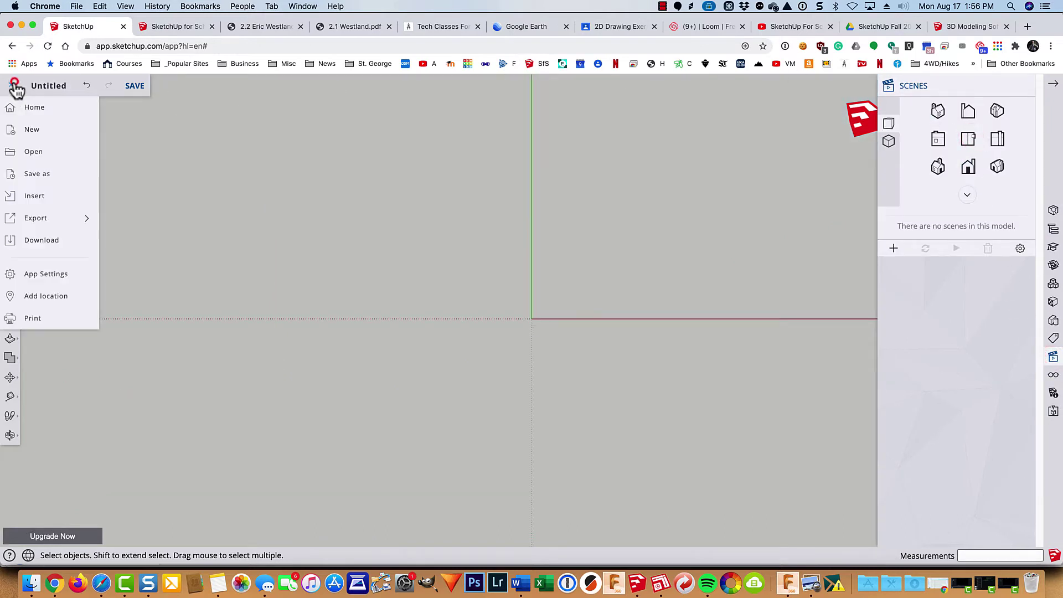
{"action": "left_click", "coordinate": [31, 195]}
{"action": "left_click", "coordinate": [571, 321]}
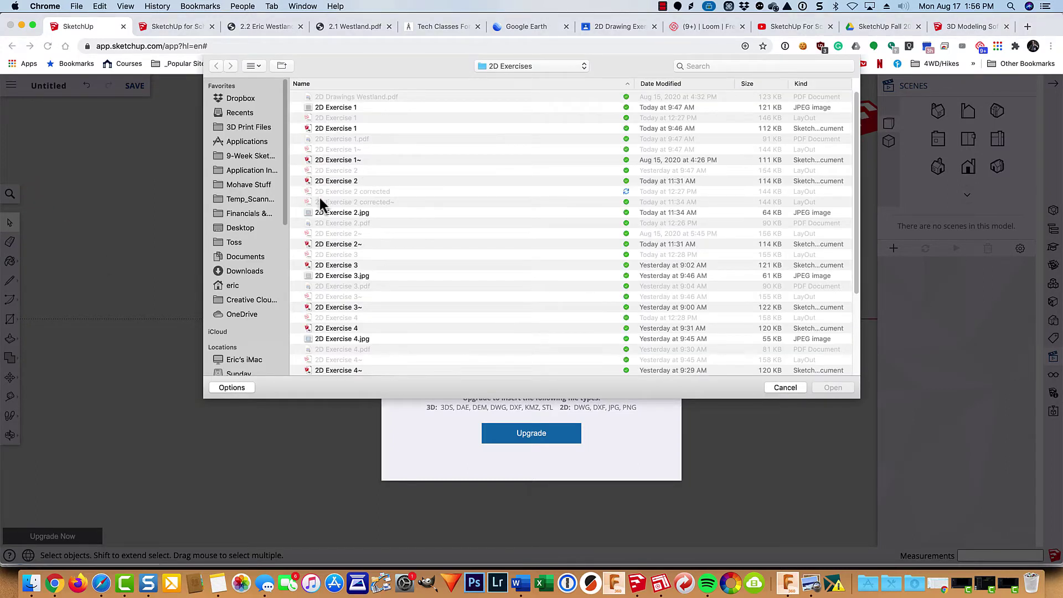
{"action": "left_click", "coordinate": [328, 275]}
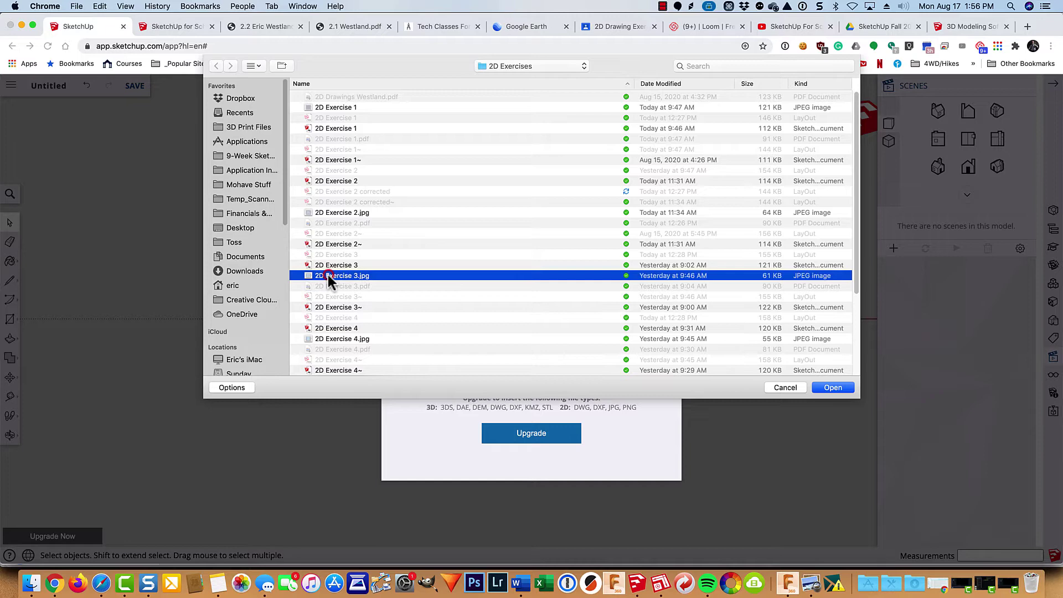
{"action": "left_click", "coordinate": [832, 387]}
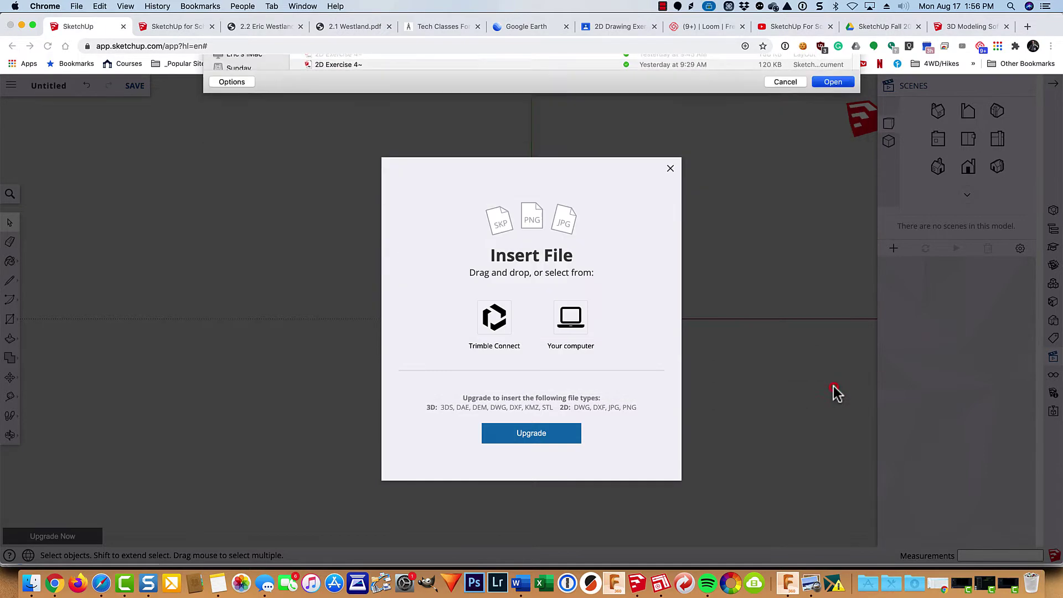
{"action": "left_click", "coordinate": [474, 407]}
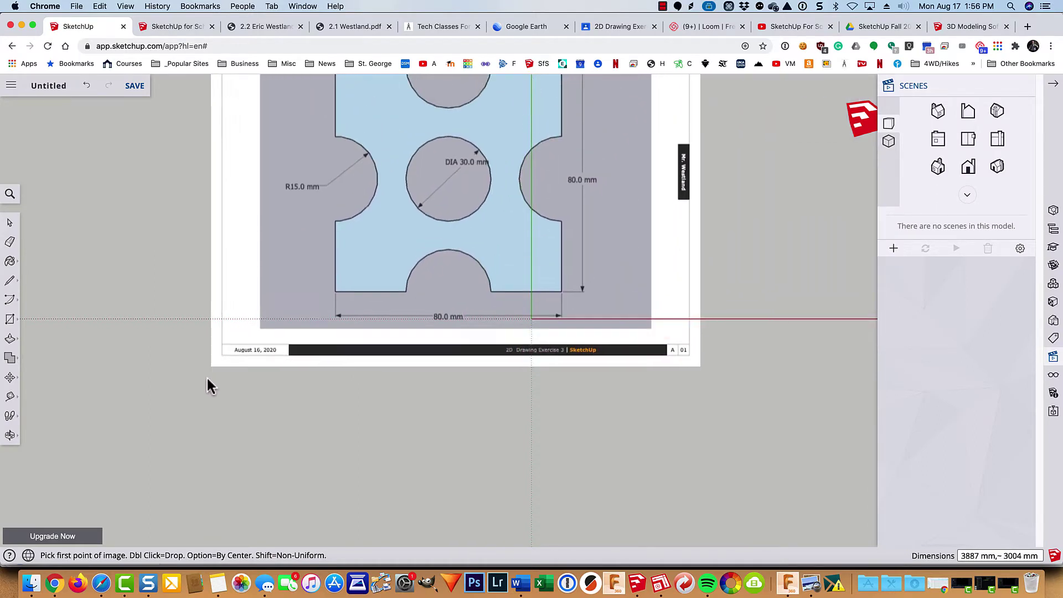
{"action": "left_click", "coordinate": [203, 386]}
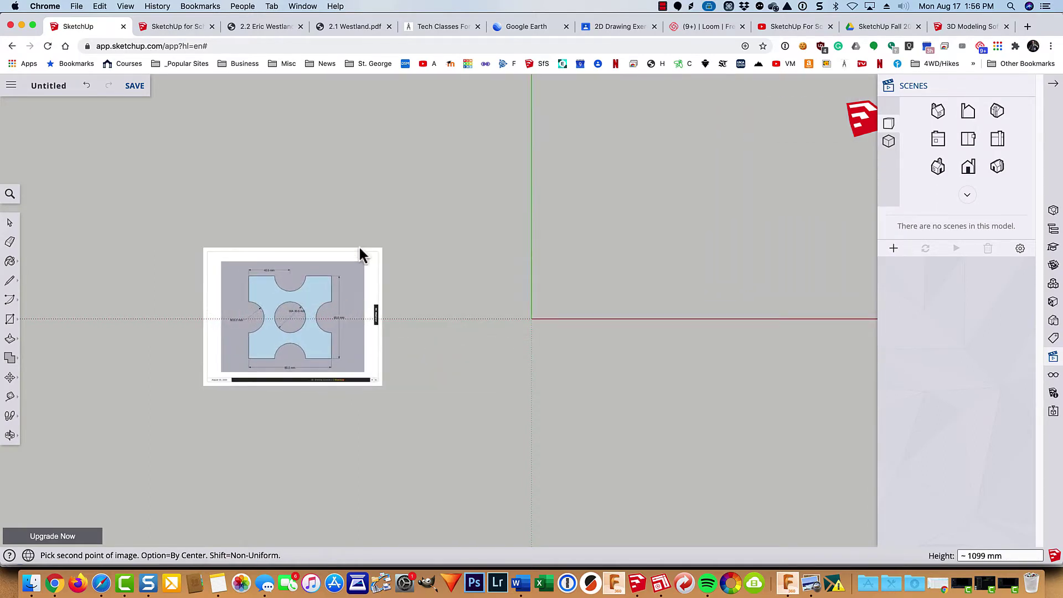
{"action": "left_click", "coordinate": [360, 248]}
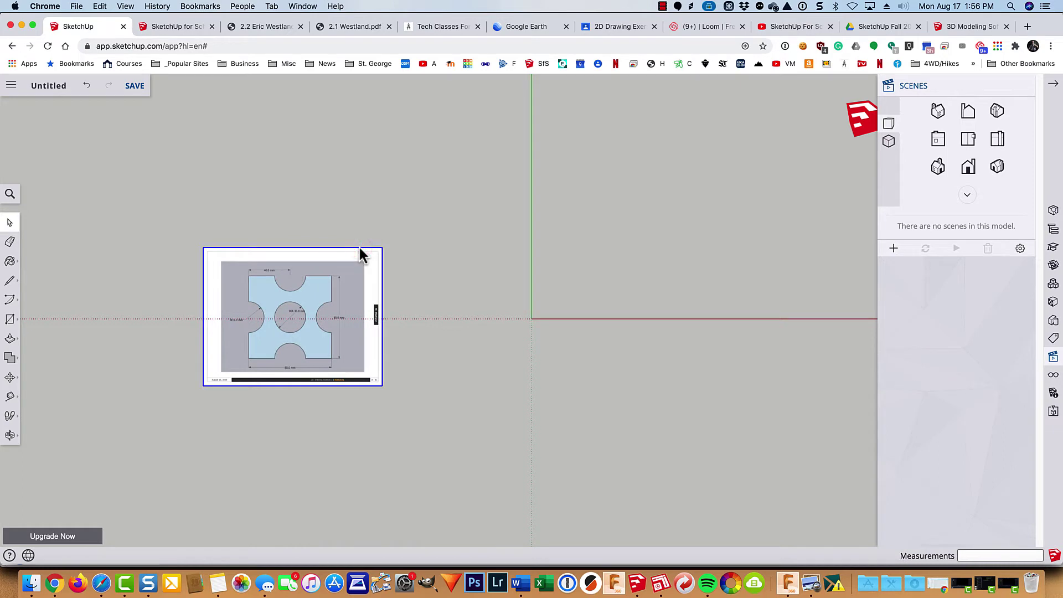
- Resize the whole model with the Tape Measure so the reference image's upper edge is 80 mm long
{"action": "key", "text": "t"}
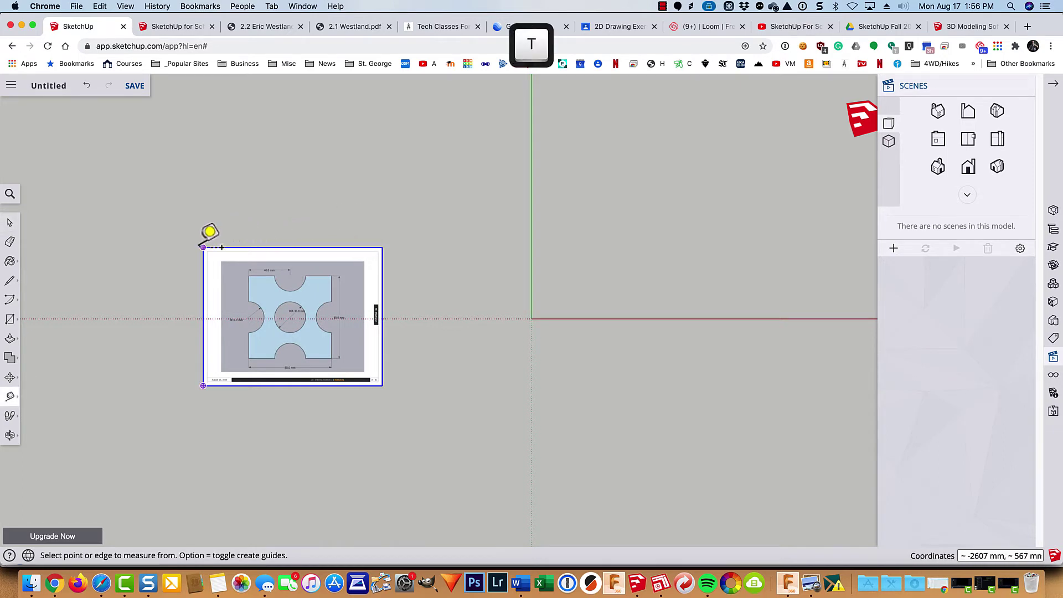
{"action": "left_click", "coordinate": [203, 247]}
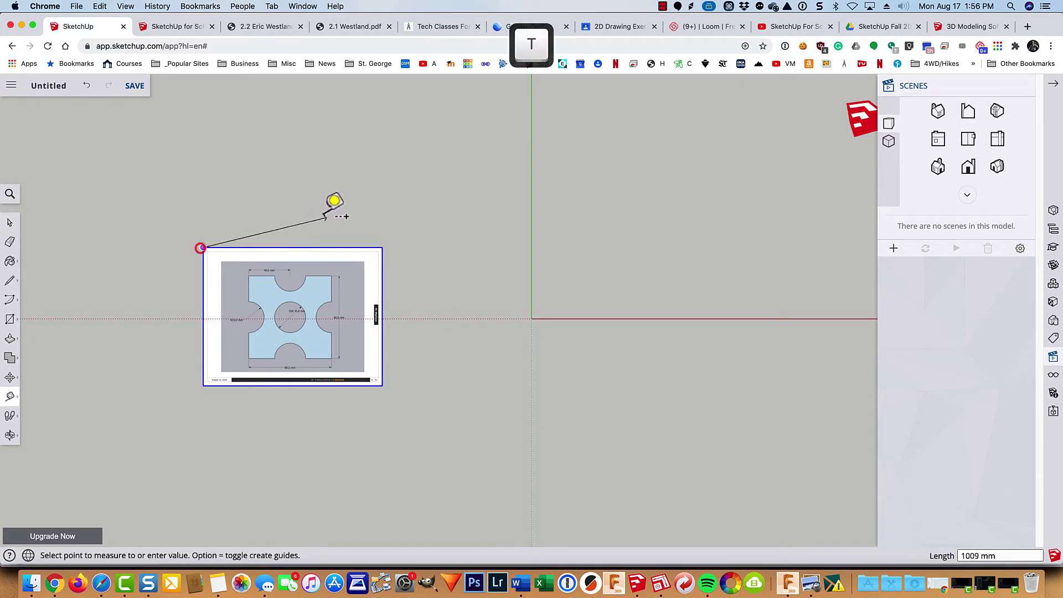
{"action": "left_click", "coordinate": [383, 247]}
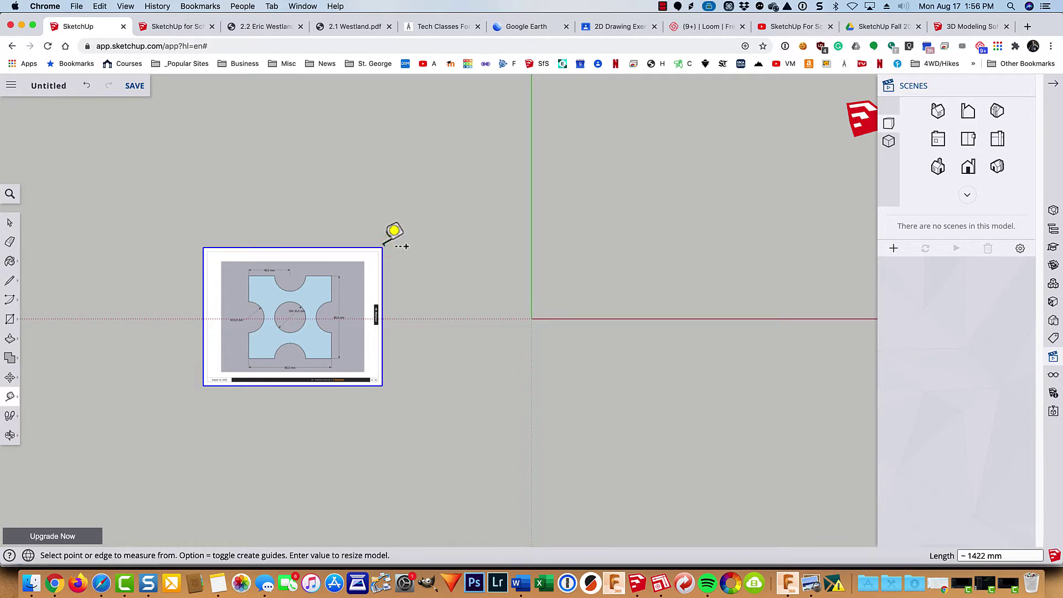
{"action": "type", "text": "8"}
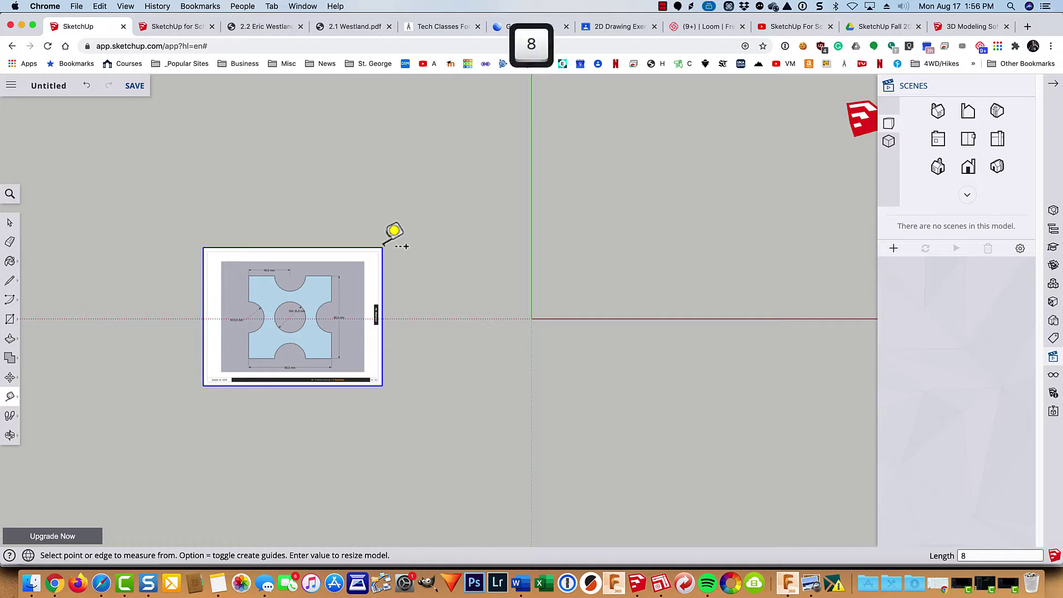
{"action": "type", "text": "0"}
{"action": "key", "text": "Return"}
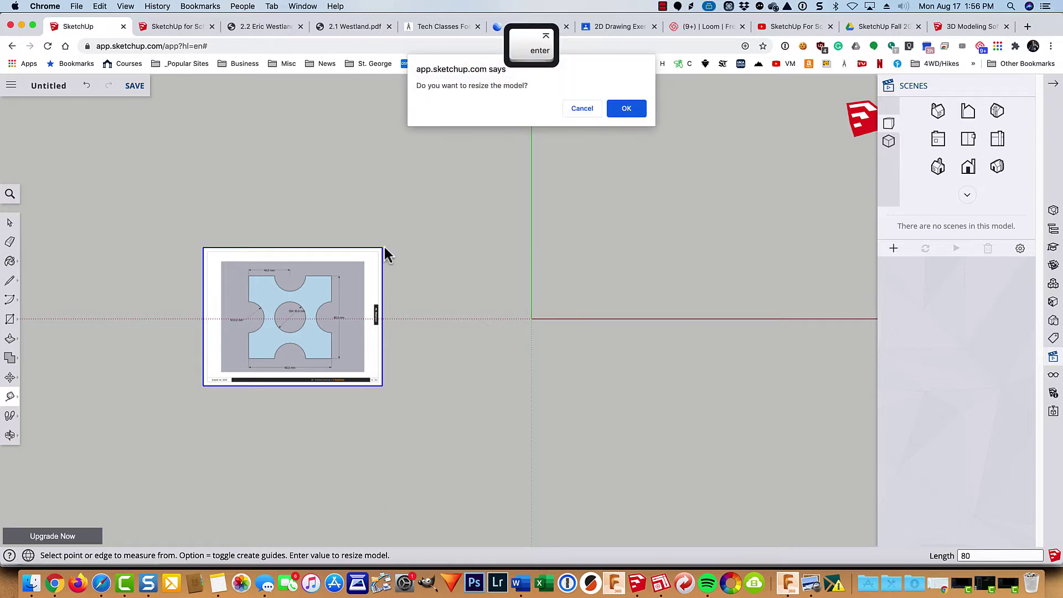
{"action": "left_click", "coordinate": [631, 107]}
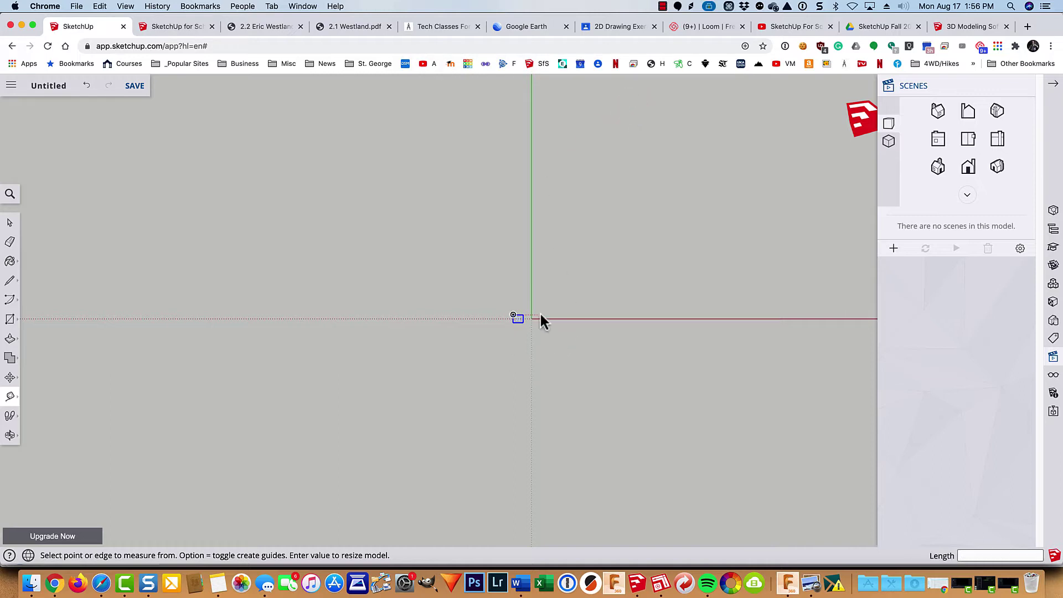
- Move the reference image about 269 mm to the positive side of the origin, just above the red axis
{"action": "scroll", "coordinate": [552, 321], "scroll_direction": "up", "scroll_amount": 10}
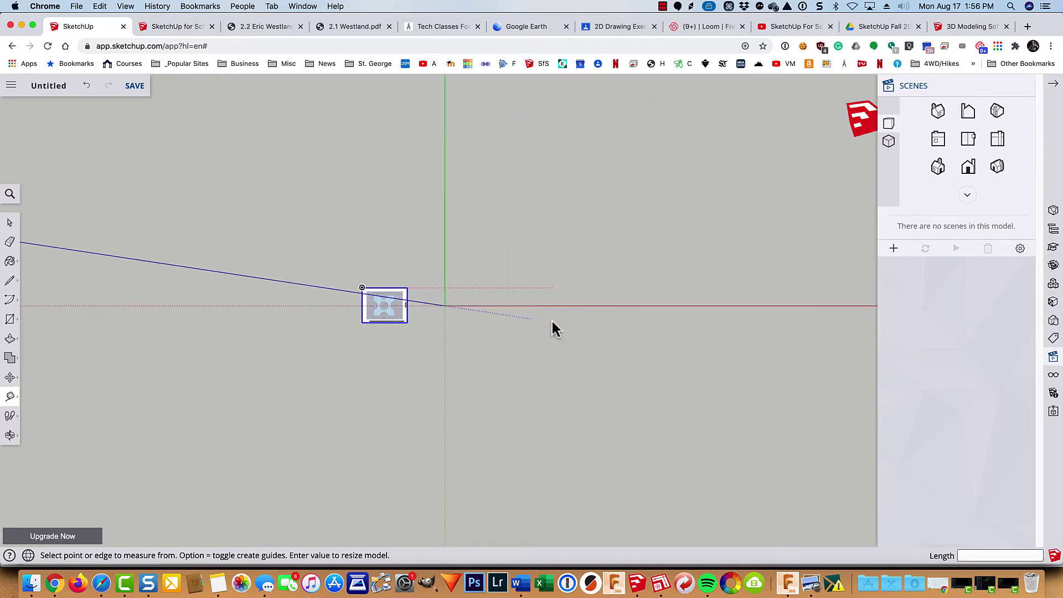
{"action": "scroll", "coordinate": [552, 321], "scroll_direction": "up", "scroll_amount": 3}
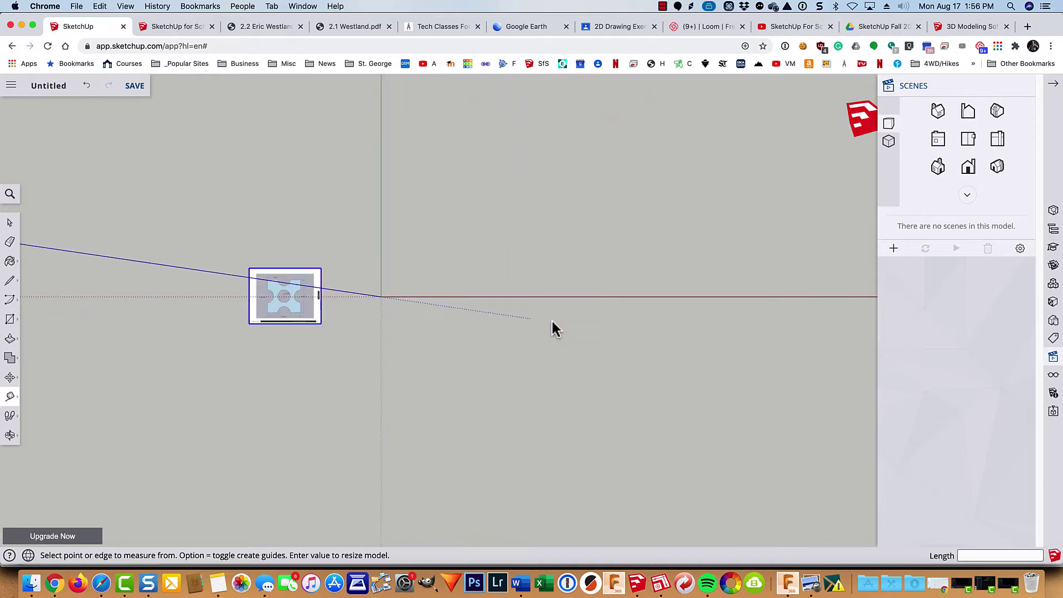
{"action": "left_click", "coordinate": [278, 269]}
{"action": "key", "text": "m"}
{"action": "left_click", "coordinate": [284, 300]}
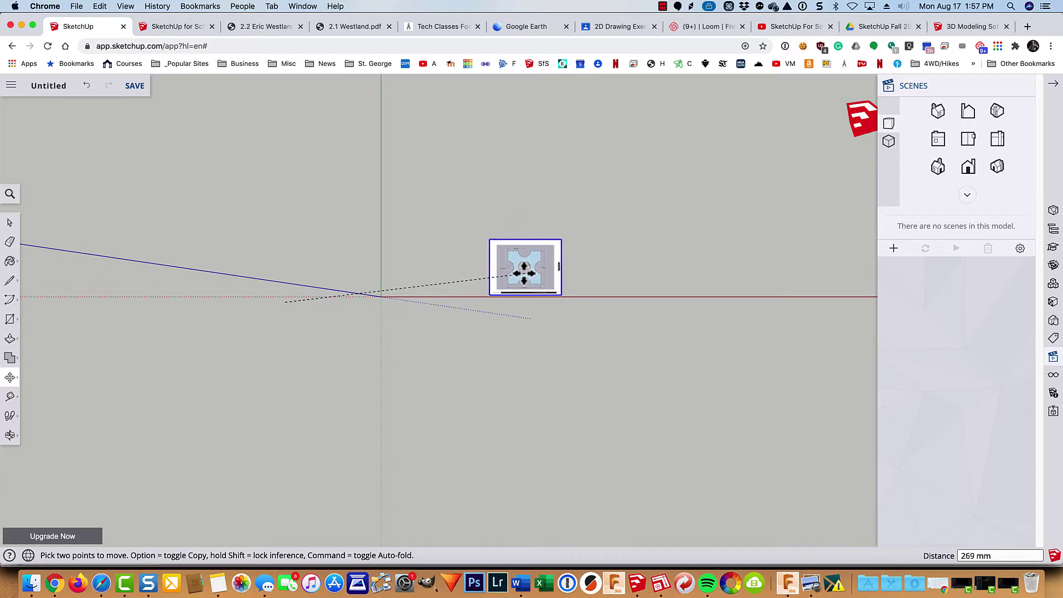
{"action": "left_click", "coordinate": [524, 273]}
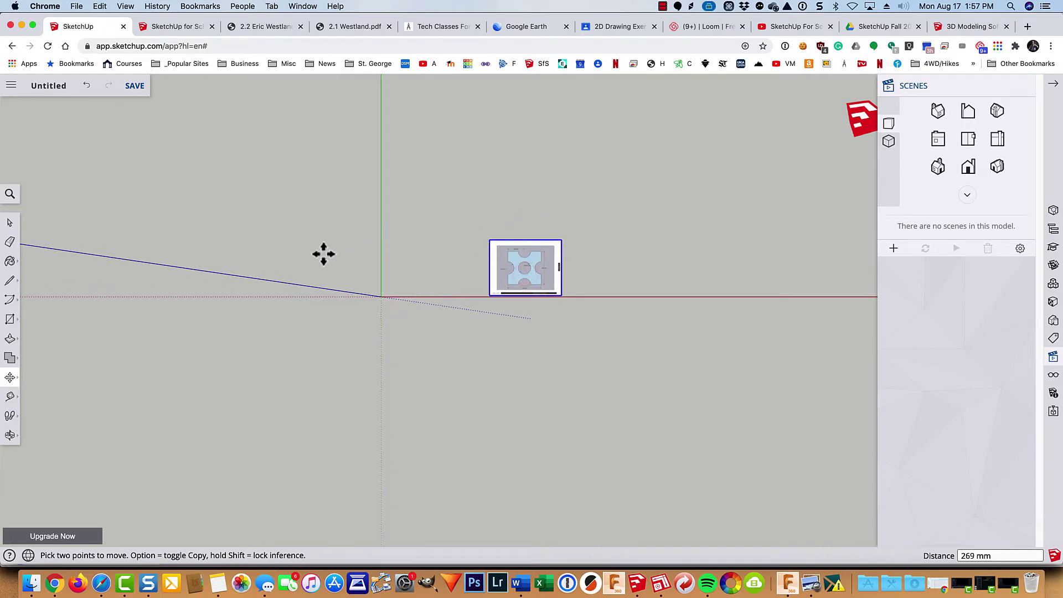
- Draw an 80 x 80 mm rectangle with its first corner at the origin
{"action": "scroll", "coordinate": [339, 283], "scroll_direction": "up", "scroll_amount": 3}
{"action": "scroll", "coordinate": [339, 283], "scroll_direction": "up", "scroll_amount": 2}
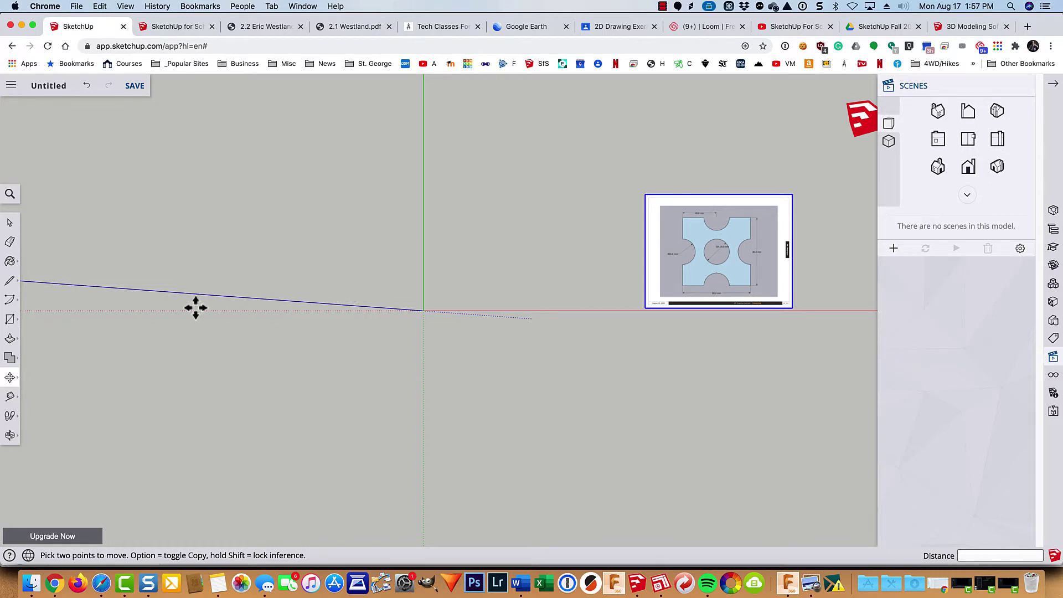
{"action": "key", "text": "r"}
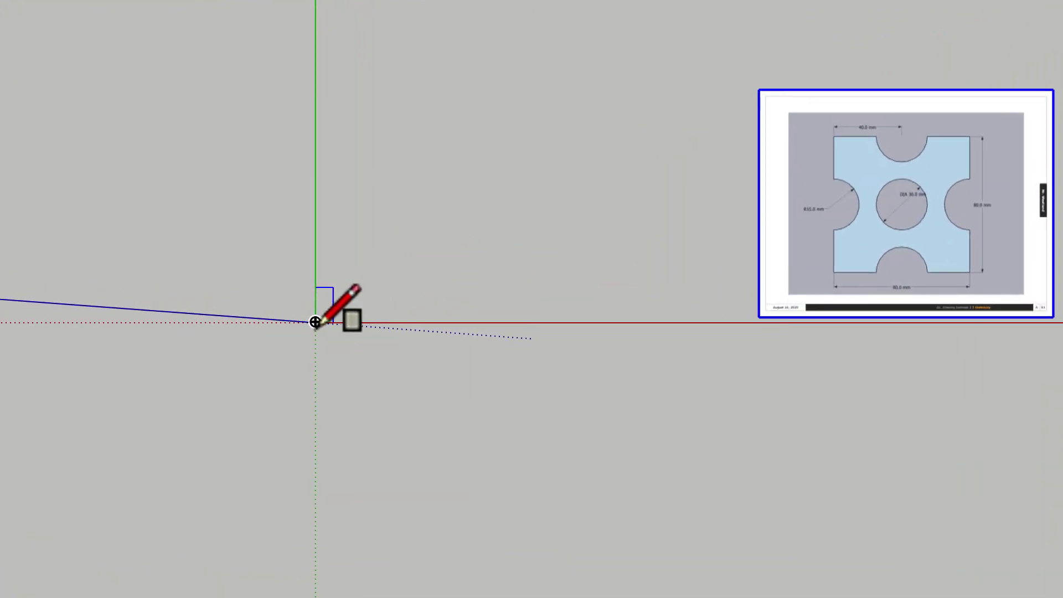
{"action": "left_click", "coordinate": [315, 322]}
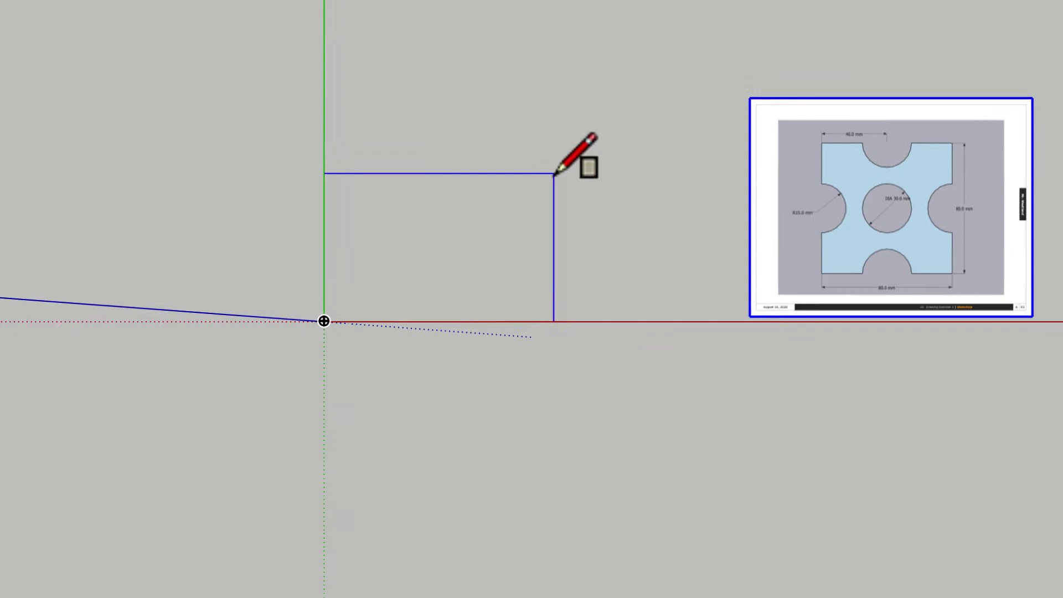
{"action": "left_click", "coordinate": [518, 138]}
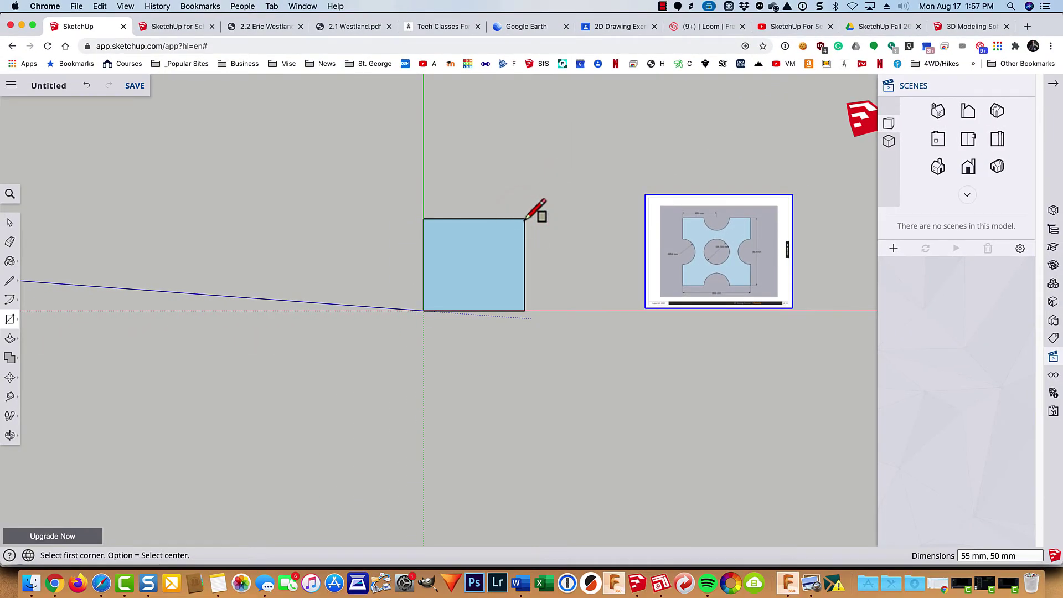
{"action": "type", "text": "80,"}
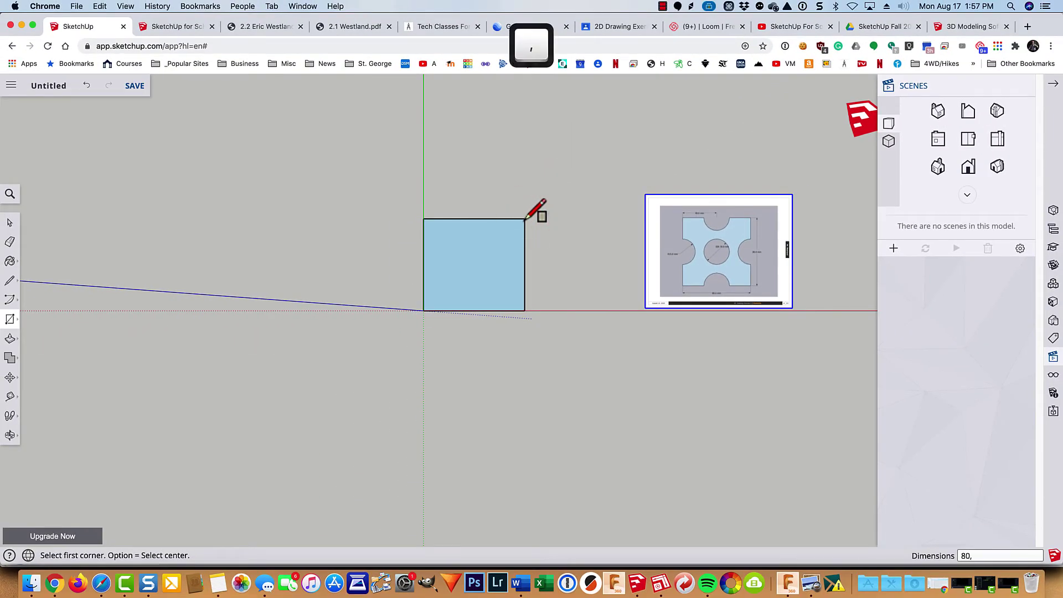
{"action": "type", "text": "80"}
{"action": "key", "text": "Return"}
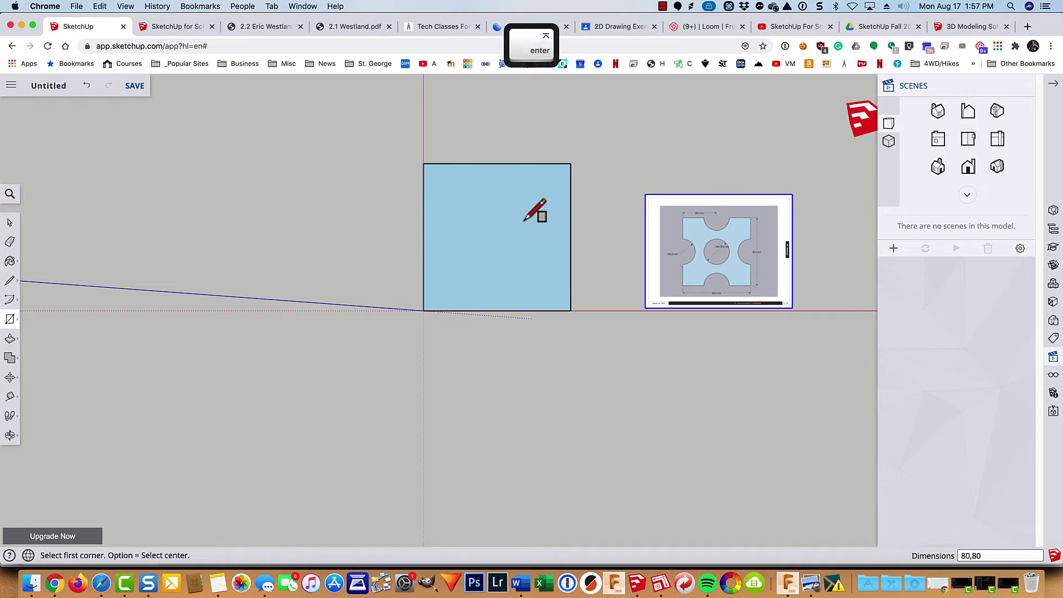
{"action": "key", "text": "space"}
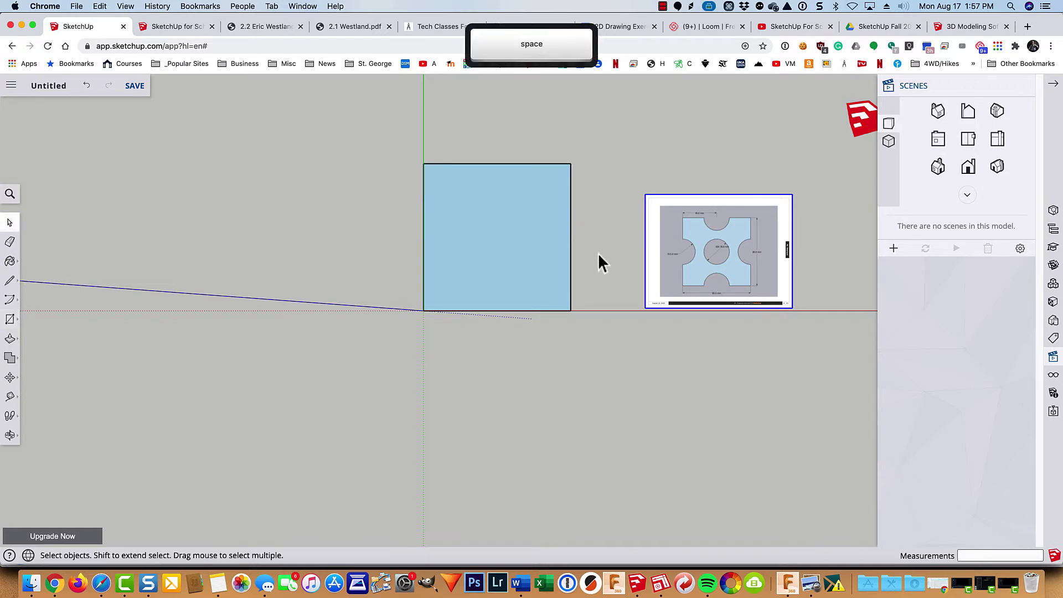
- Move the reference image about 35 mm closer to the square, fit both in view and collapse the Scenes panel
{"action": "key", "text": "m"}
{"action": "left_click", "coordinate": [735, 258]}
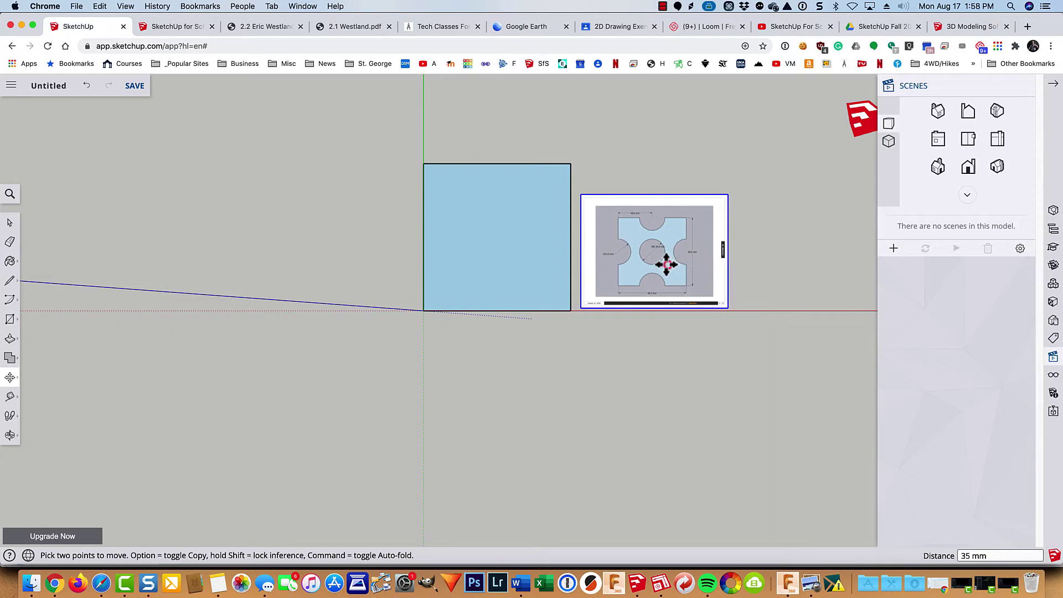
{"action": "left_click", "coordinate": [667, 265]}
{"action": "key", "text": "shift+z"}
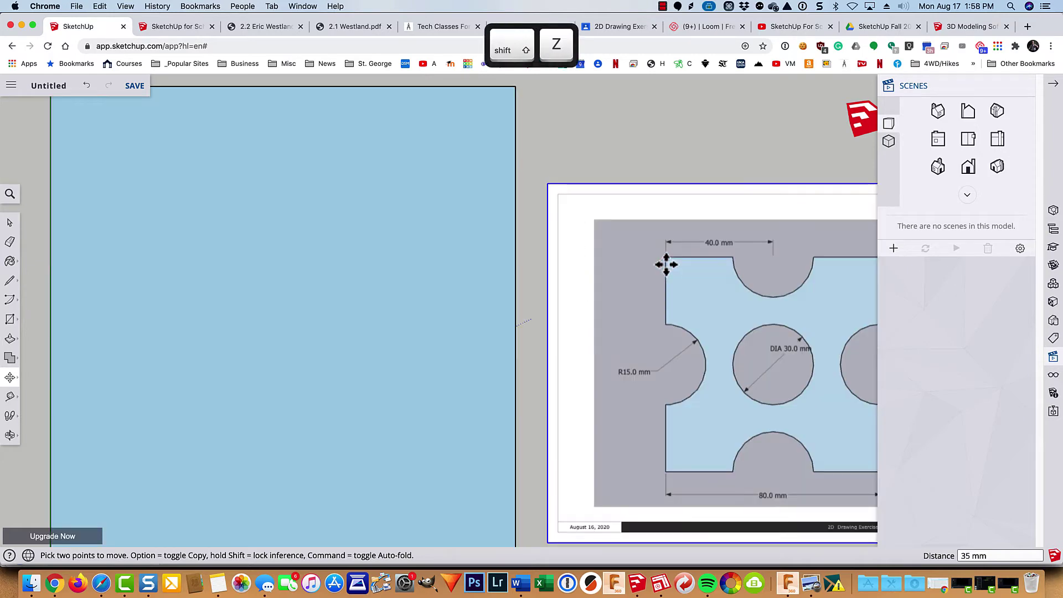
{"action": "left_click", "coordinate": [1054, 86]}
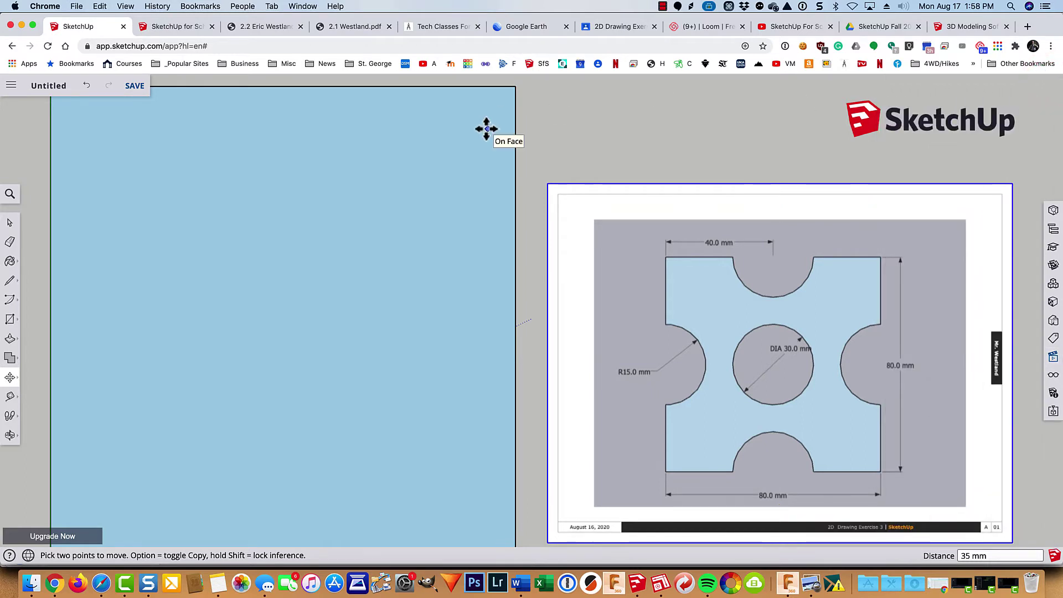
{"action": "scroll", "coordinate": [486, 128], "scroll_direction": "down", "scroll_amount": 1}
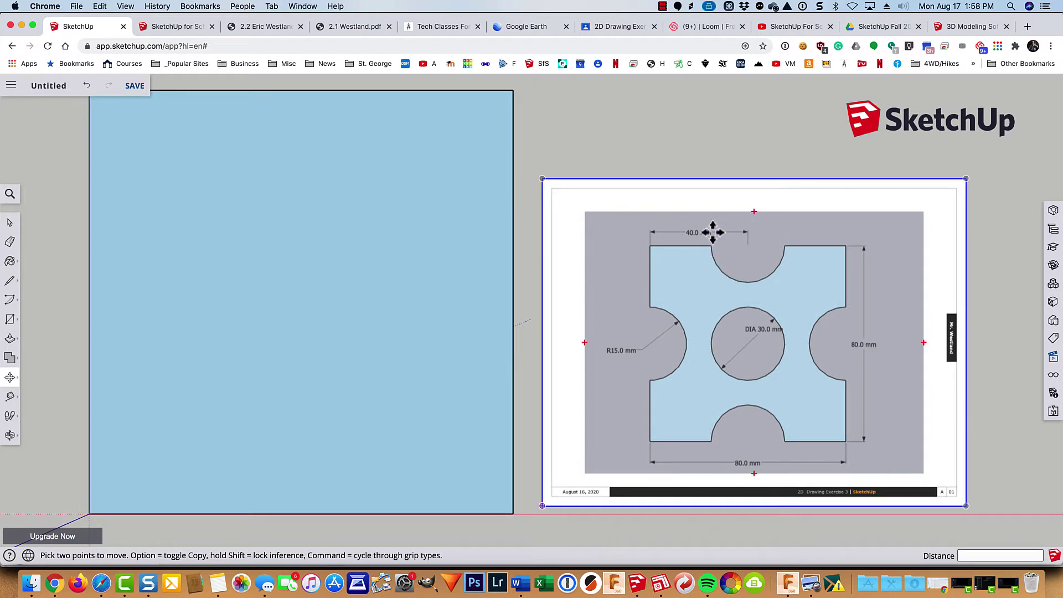
- Place Tape Measure guides 40 mm inward from the square's upper edge and 40 mm inward from its left edge
{"action": "key", "text": "t"}
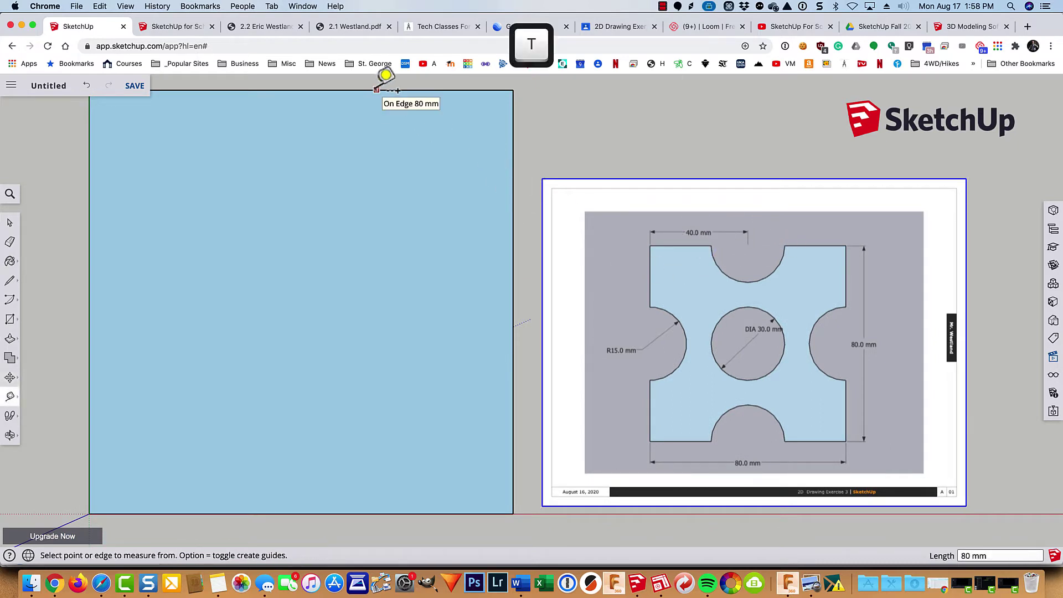
{"action": "left_click", "coordinate": [377, 89]}
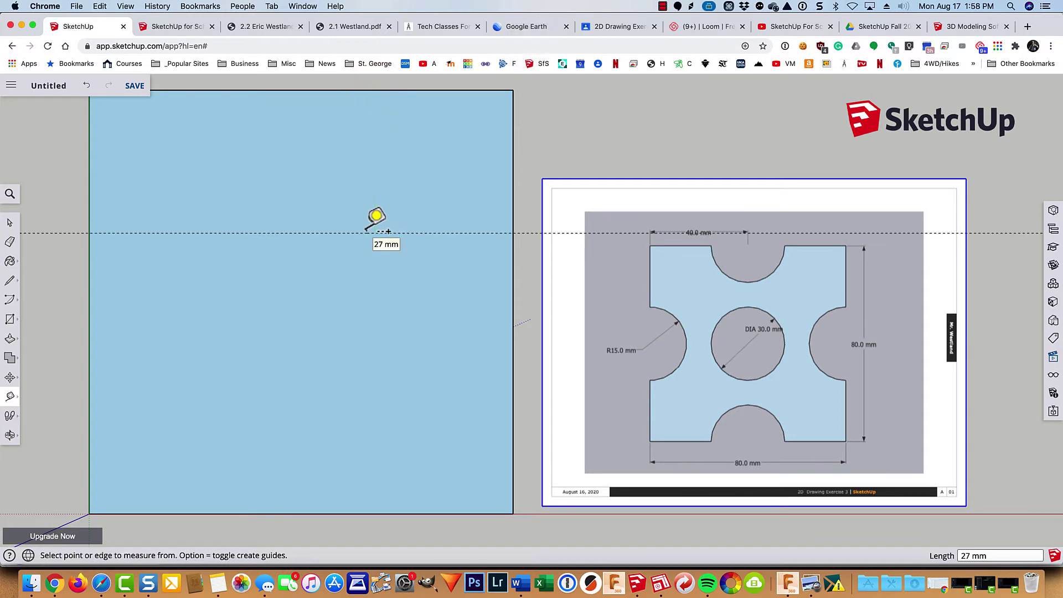
{"action": "type", "text": "40"}
{"action": "key", "text": "Return"}
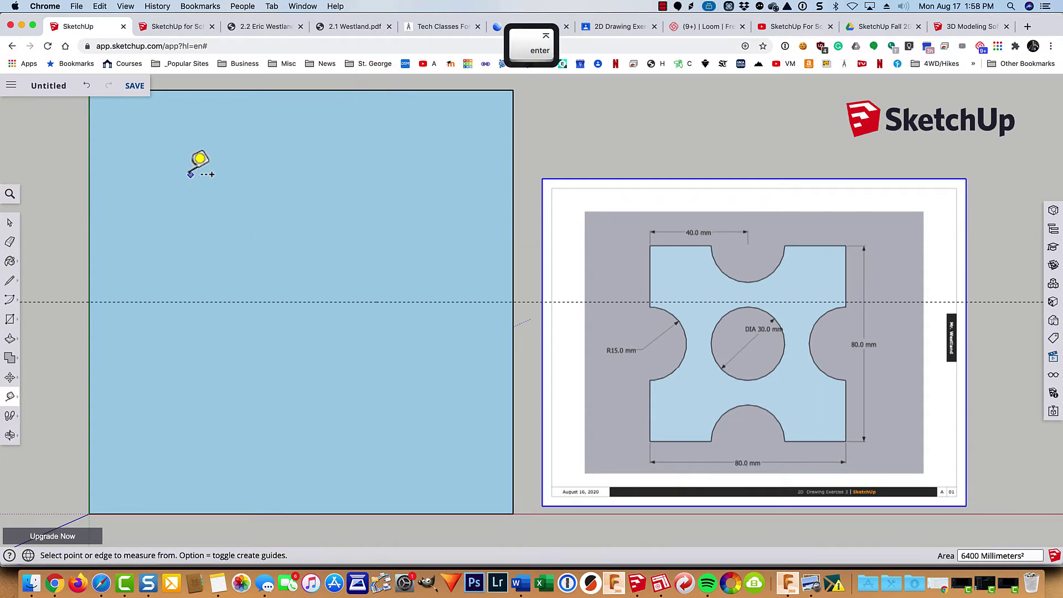
{"action": "left_click", "coordinate": [89, 188]}
{"action": "type", "text": "40"}
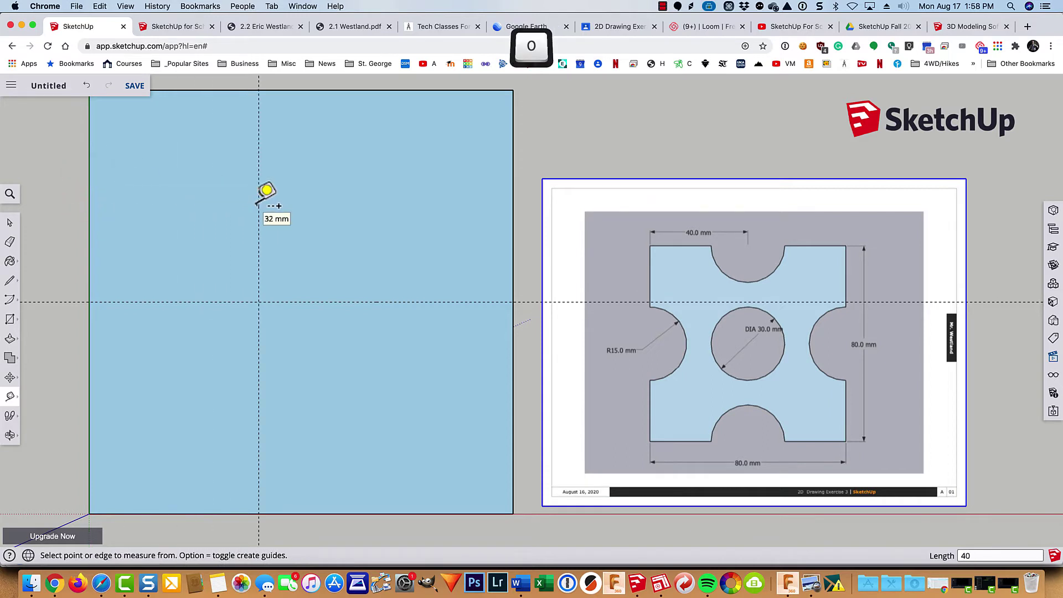
{"action": "key", "text": "Return"}
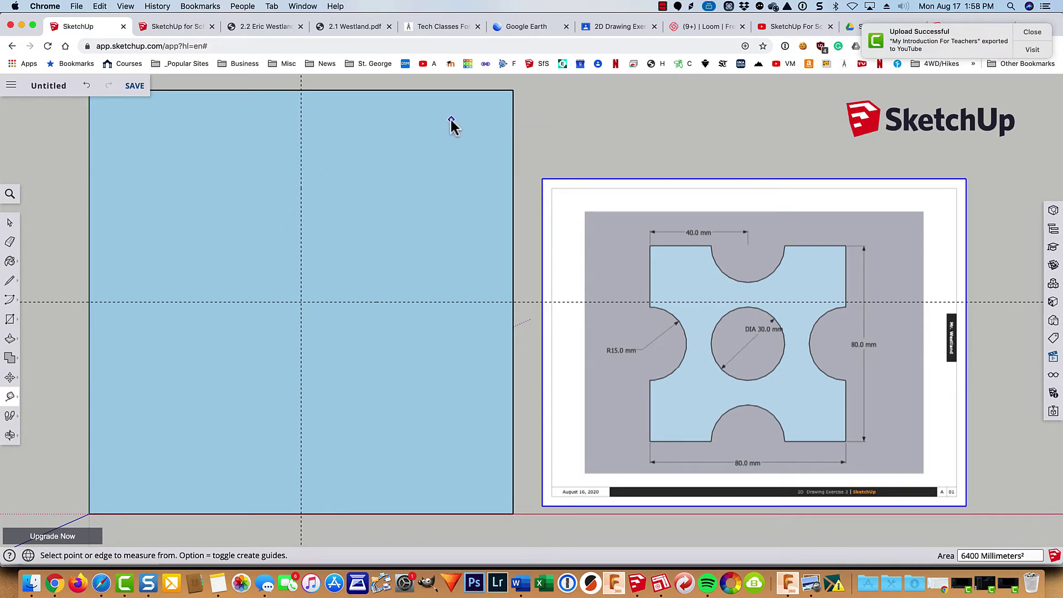
- Draw a 50-sided circle with a 15 mm radius centred where the two guides cross
{"action": "key", "text": "c"}
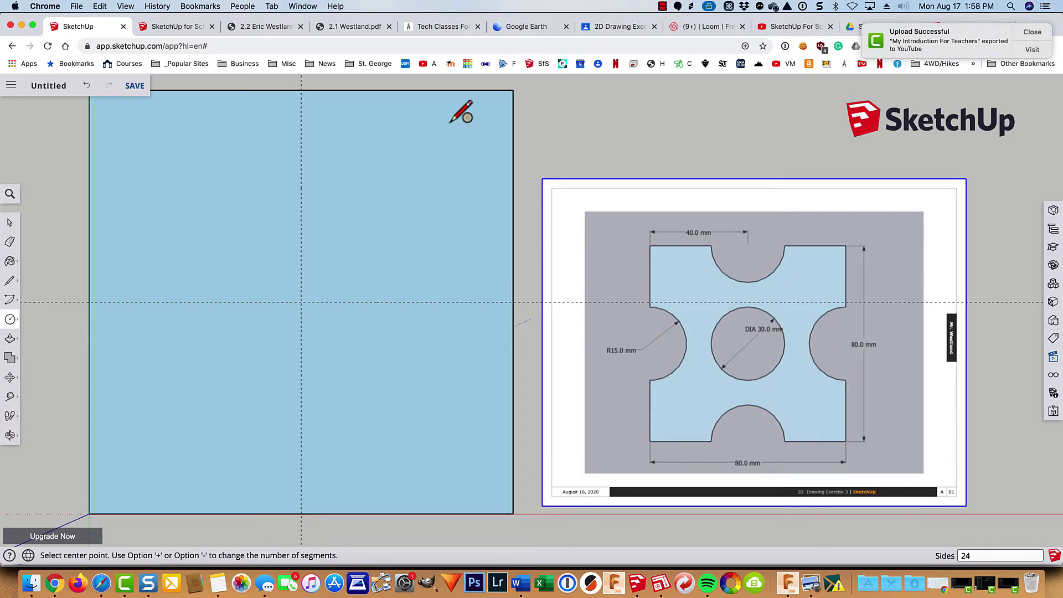
{"action": "type", "text": "50"}
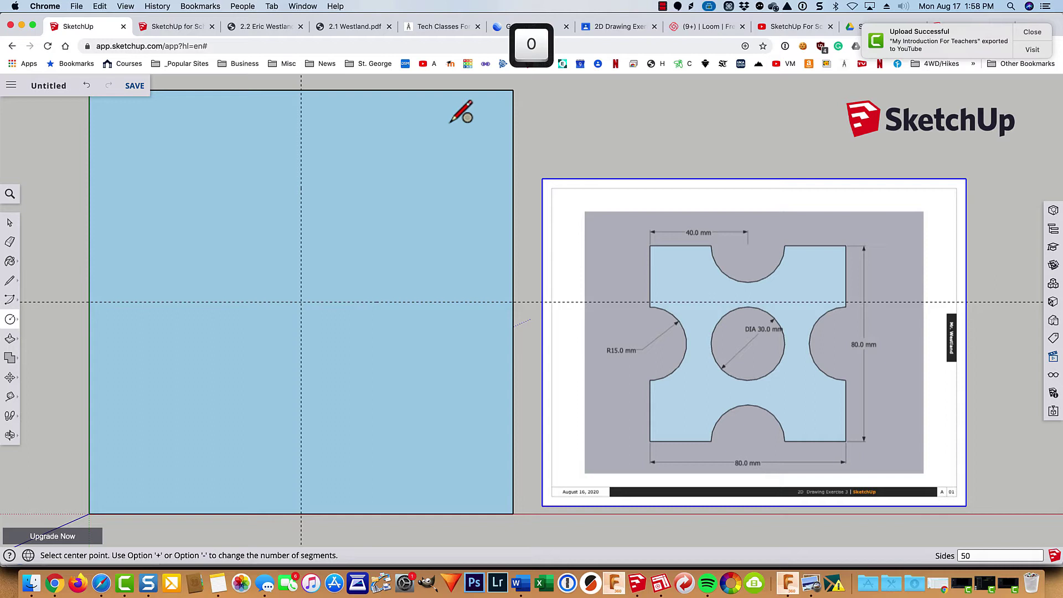
{"action": "key", "text": "Return"}
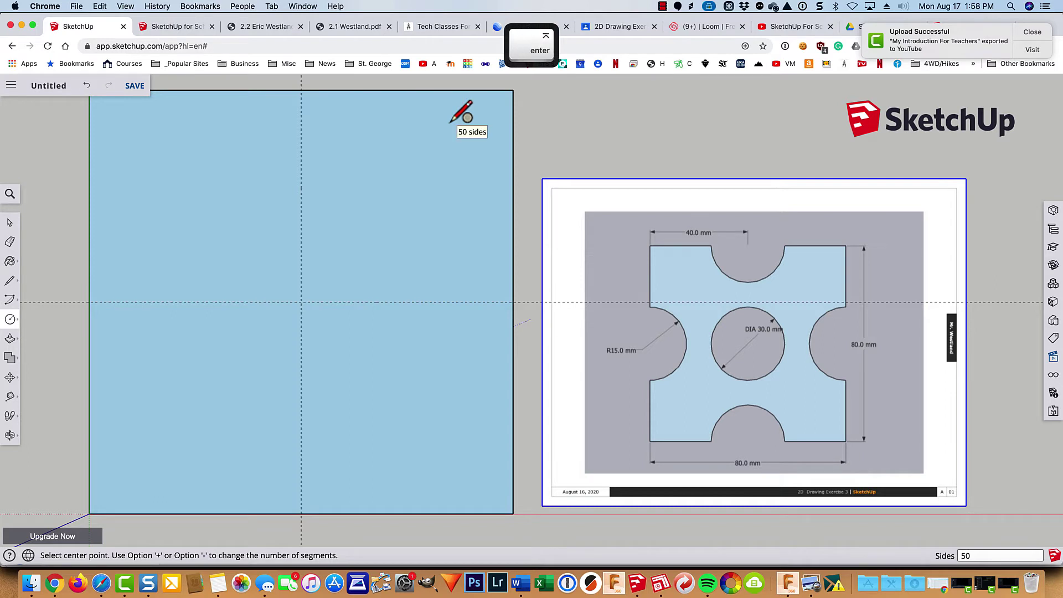
{"action": "left_click", "coordinate": [301, 301]}
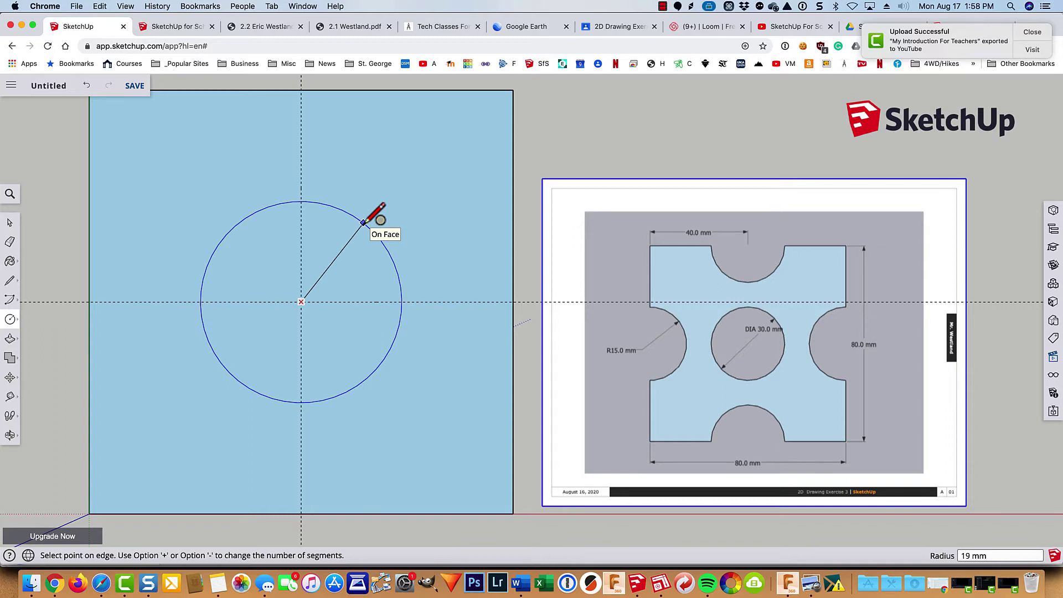
{"action": "type", "text": "15"}
{"action": "key", "text": "Return"}
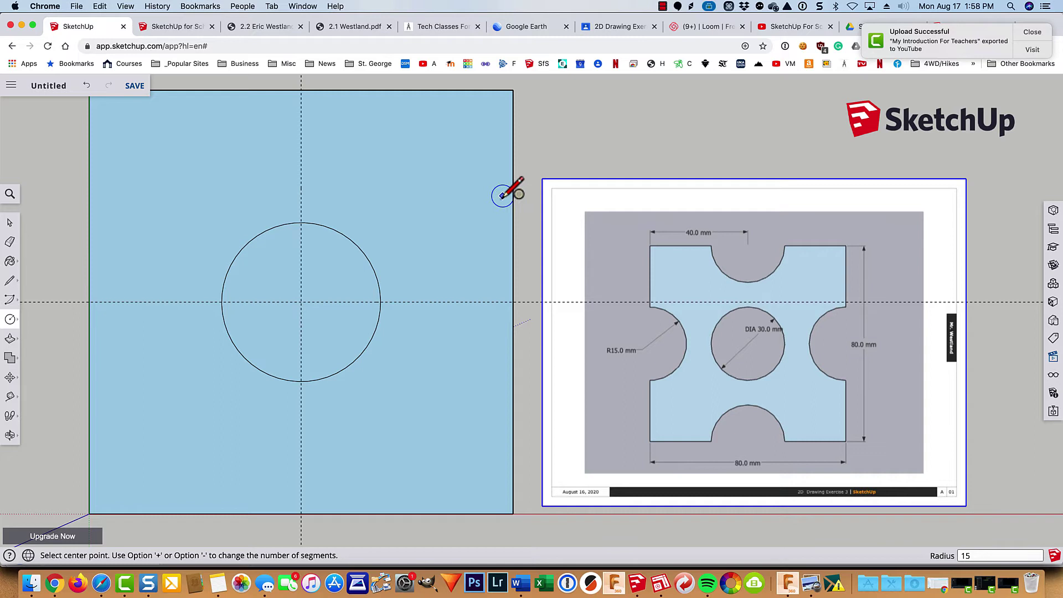
- Draw a 180° centre-point arc of 15 mm radius into the square, centred at the midpoint of its right edge
{"action": "left_click", "coordinate": [12, 302]}
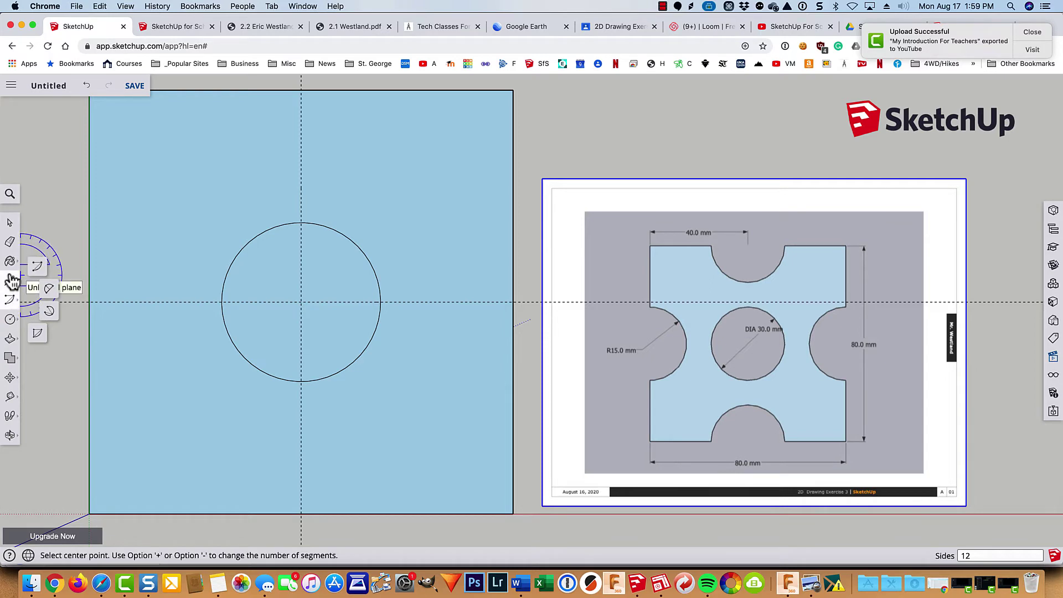
{"action": "left_click", "coordinate": [37, 266]}
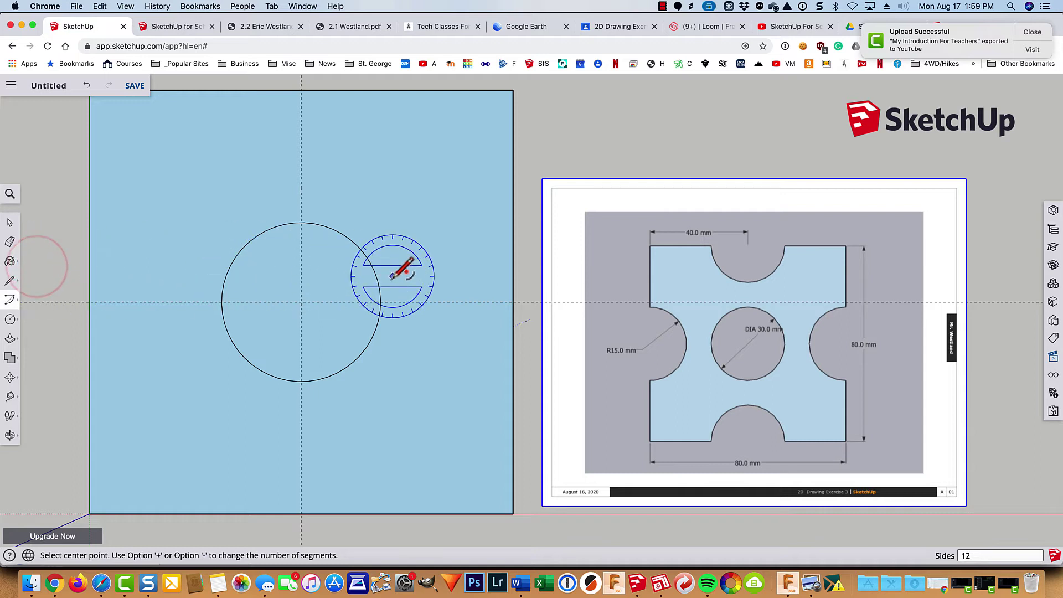
{"action": "left_click", "coordinate": [512, 302]}
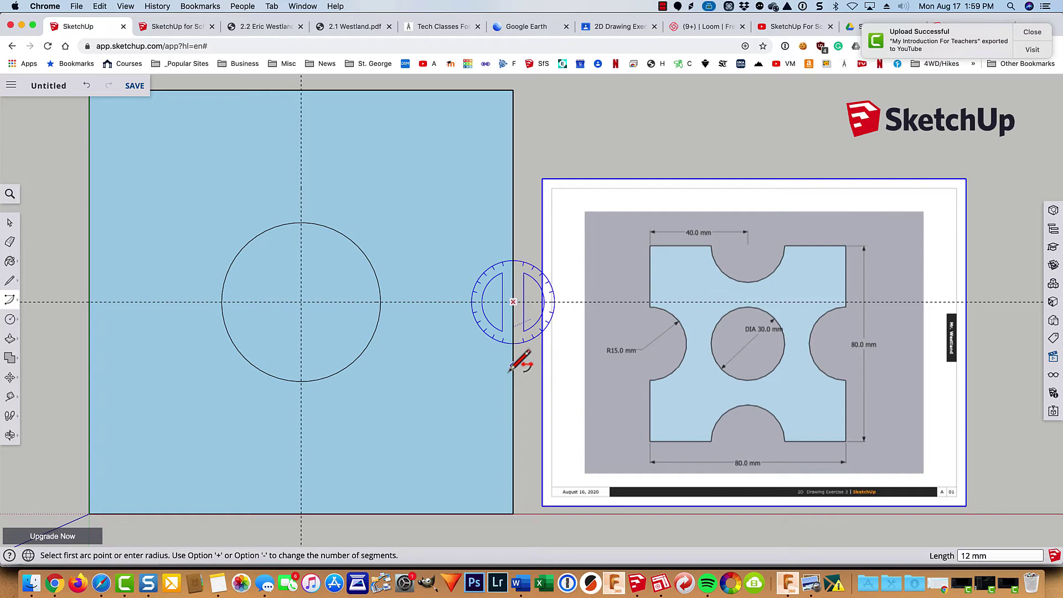
{"action": "type", "text": "15"}
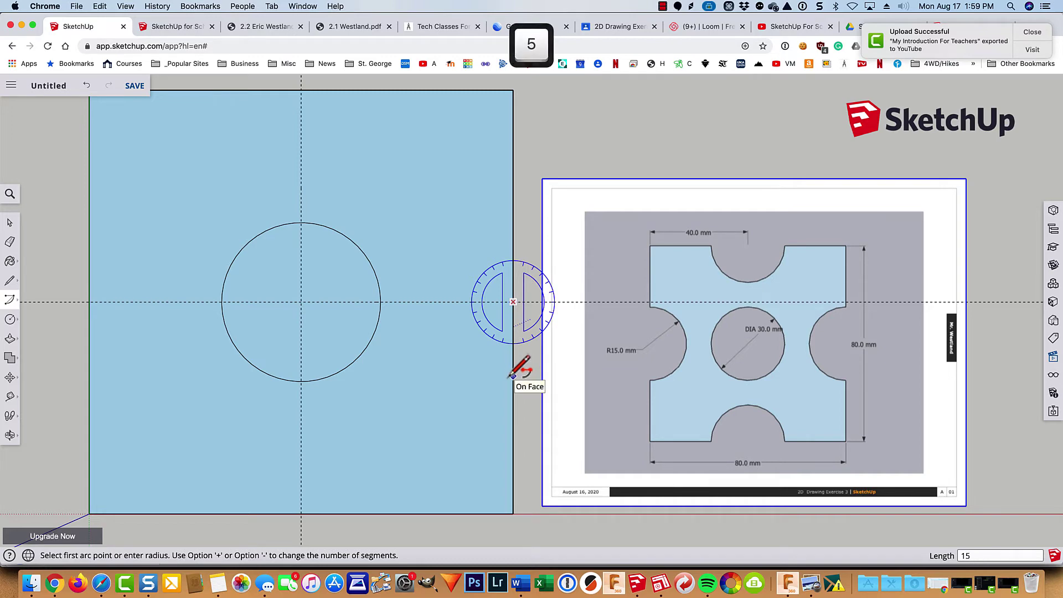
{"action": "key", "text": "Return"}
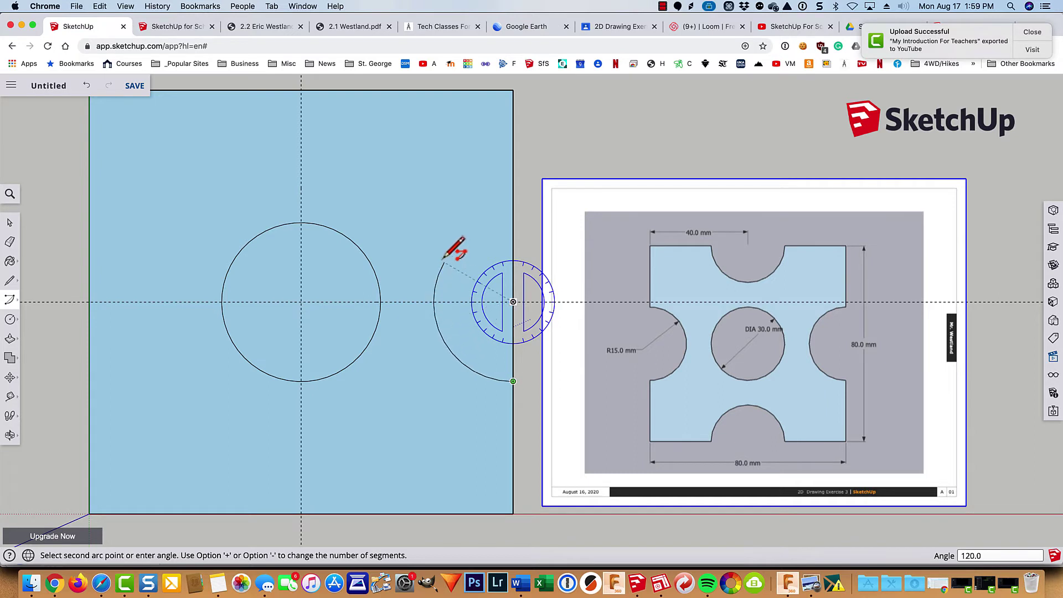
{"action": "left_click", "coordinate": [513, 222]}
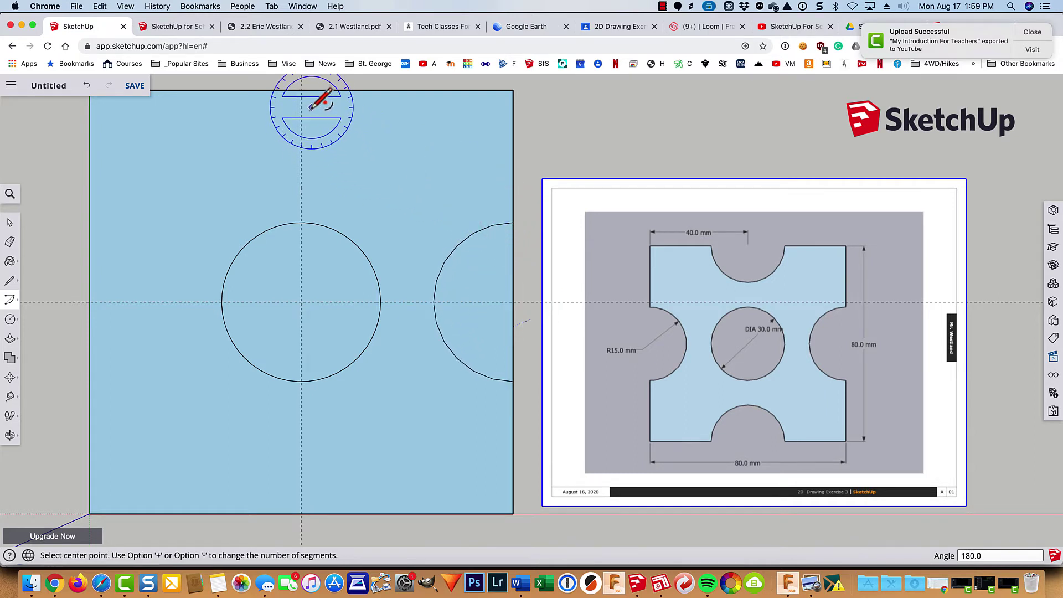
- Draw a 180° arc of 15 mm radius into the square, centred at the midpoint of its upper edge
{"action": "left_click", "coordinate": [301, 89]}
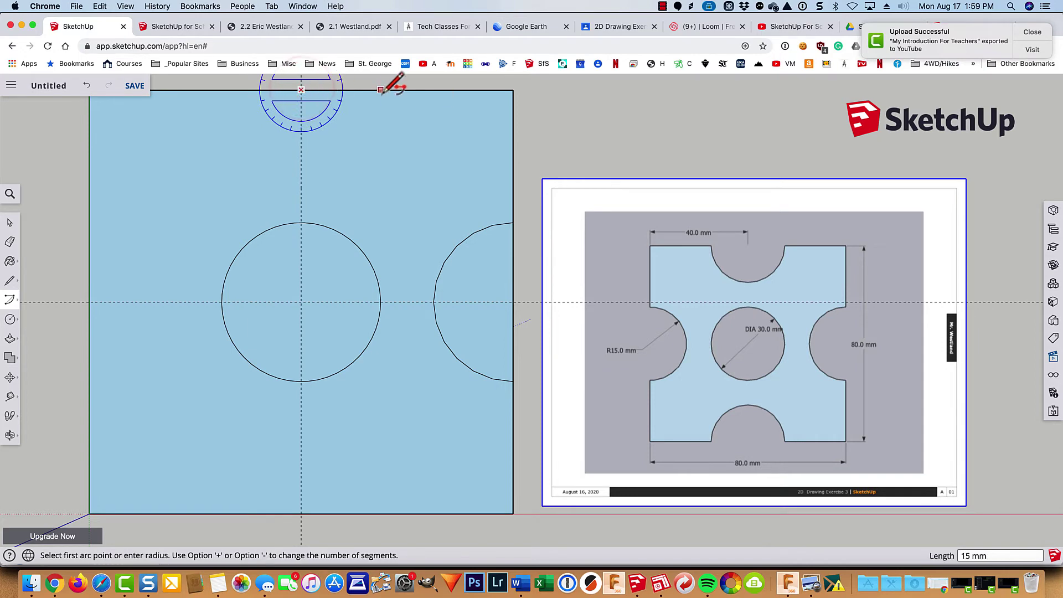
{"action": "type", "text": "15"}
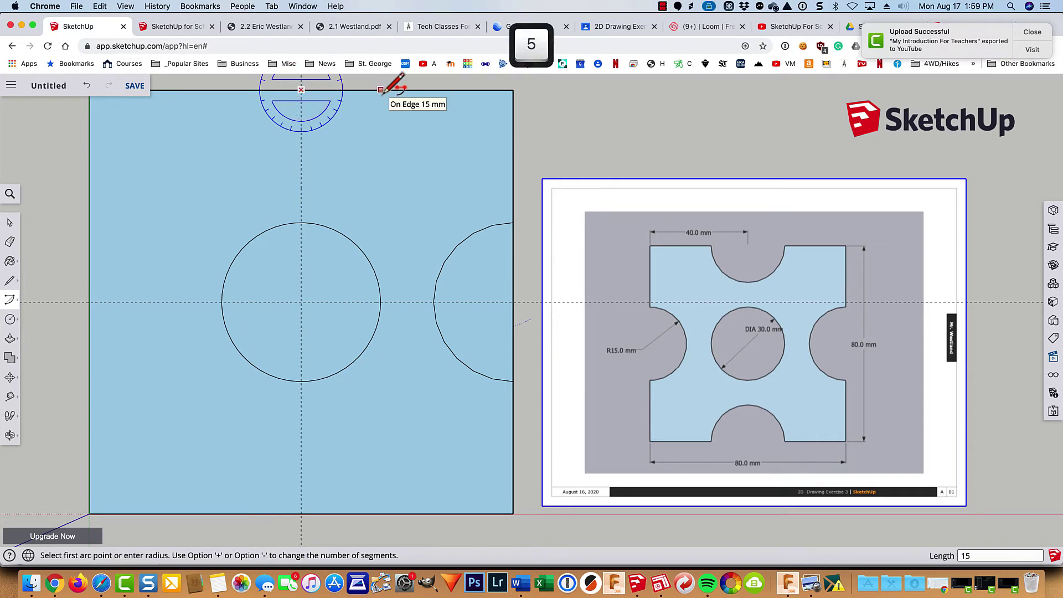
{"action": "key", "text": "Return"}
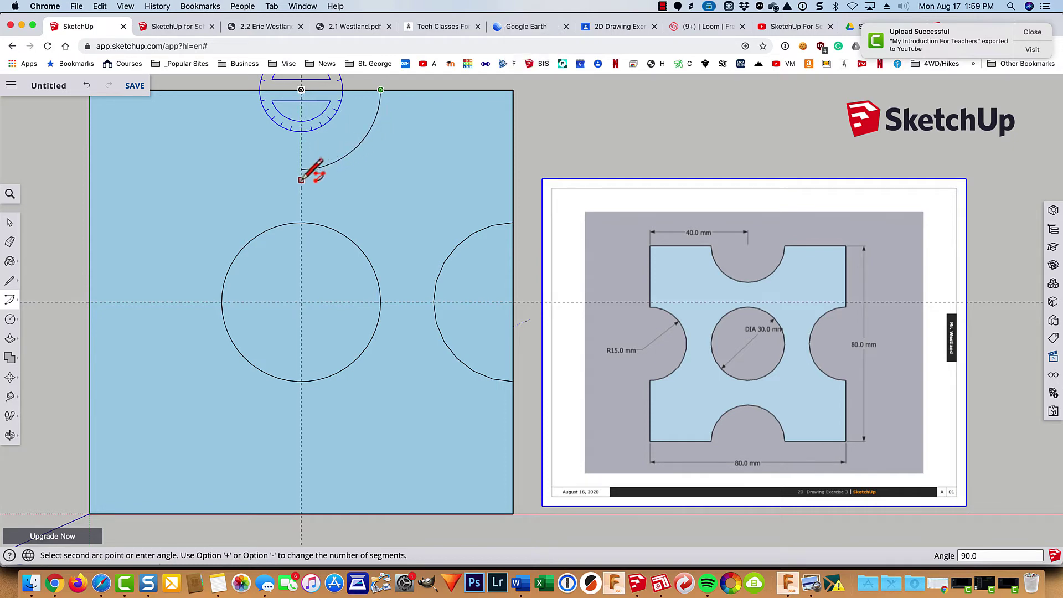
{"action": "left_click", "coordinate": [222, 90]}
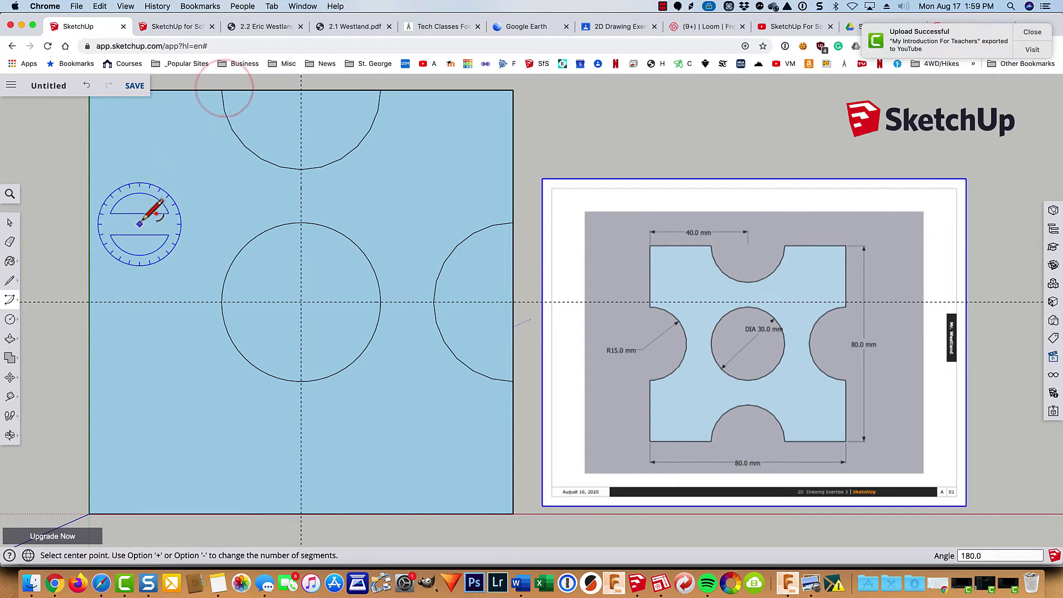
- Draw a 180° arc of 15 mm radius into the square, centred at the midpoint of its left edge
{"action": "left_click", "coordinate": [89, 301]}
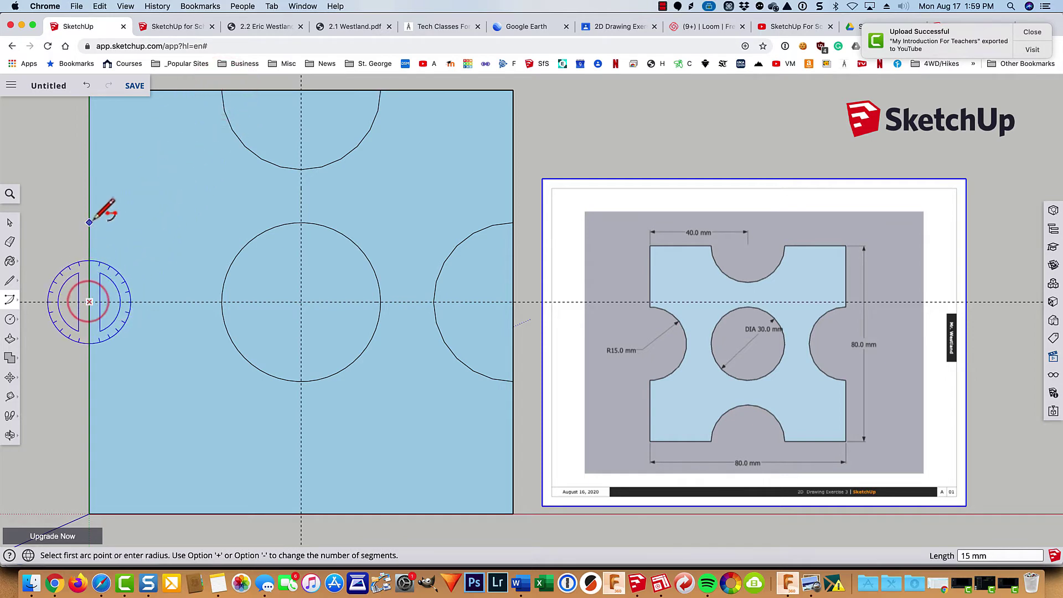
{"action": "type", "text": "15"}
{"action": "key", "text": "Return"}
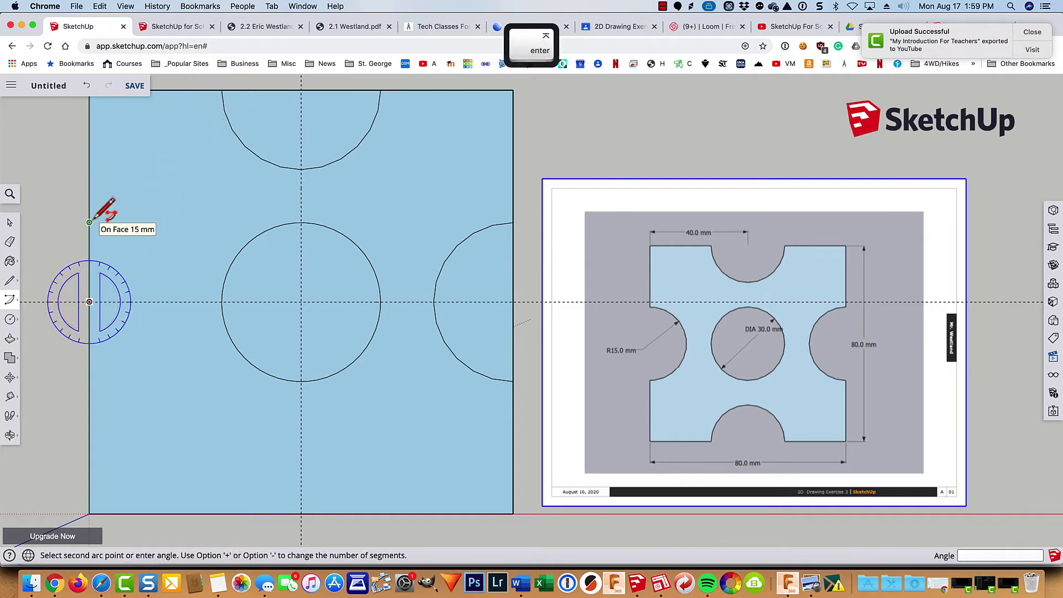
{"action": "left_click", "coordinate": [90, 370]}
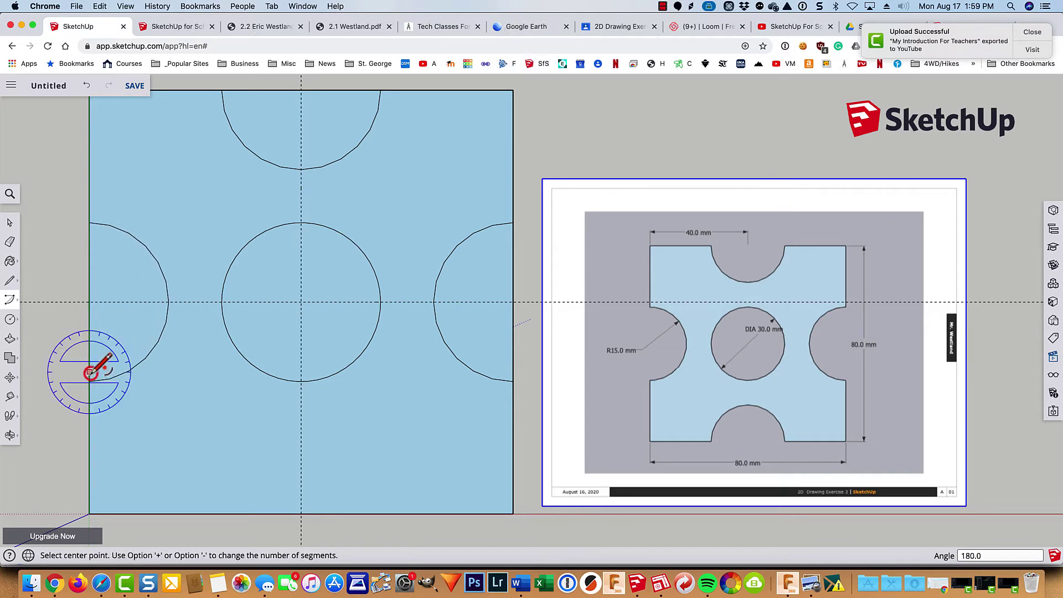
- Draw a 180° arc of 15 mm radius into the square, centred at the midpoint of its lower edge
{"action": "left_click", "coordinate": [301, 513]}
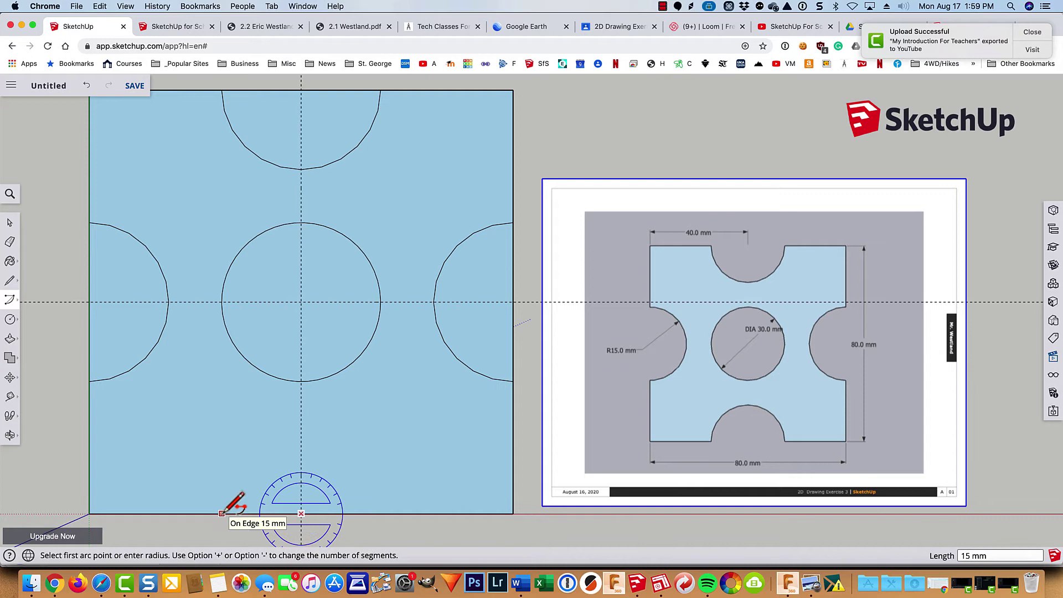
{"action": "type", "text": "15"}
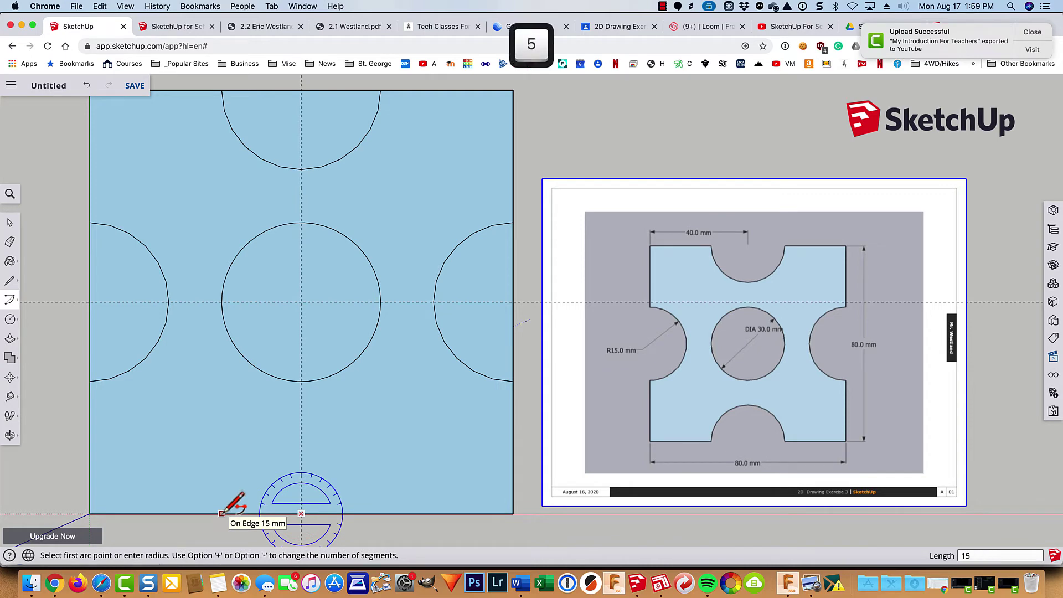
{"action": "key", "text": "Return"}
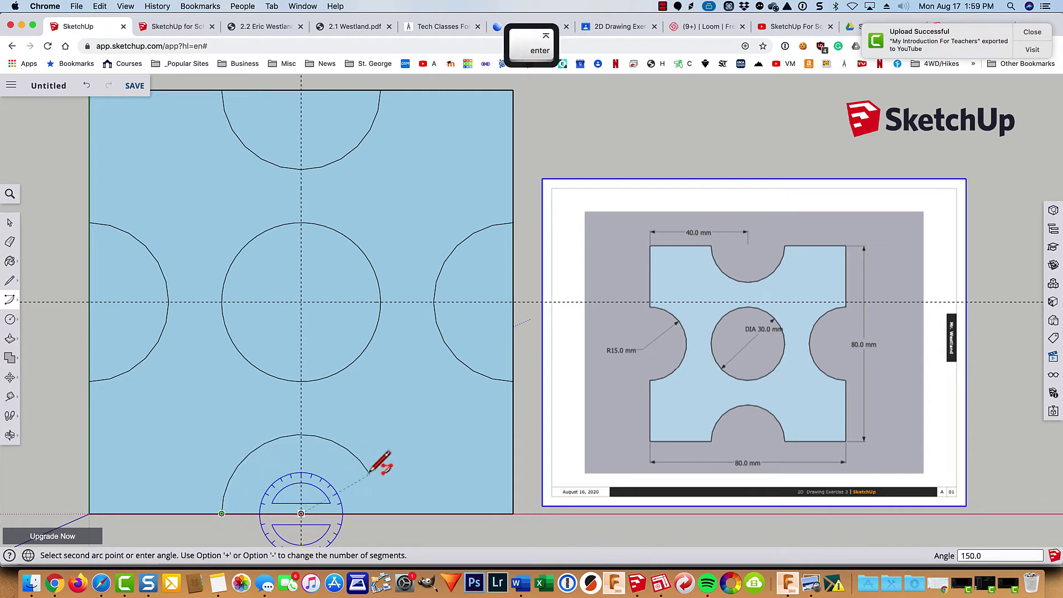
{"action": "left_click", "coordinate": [380, 511]}
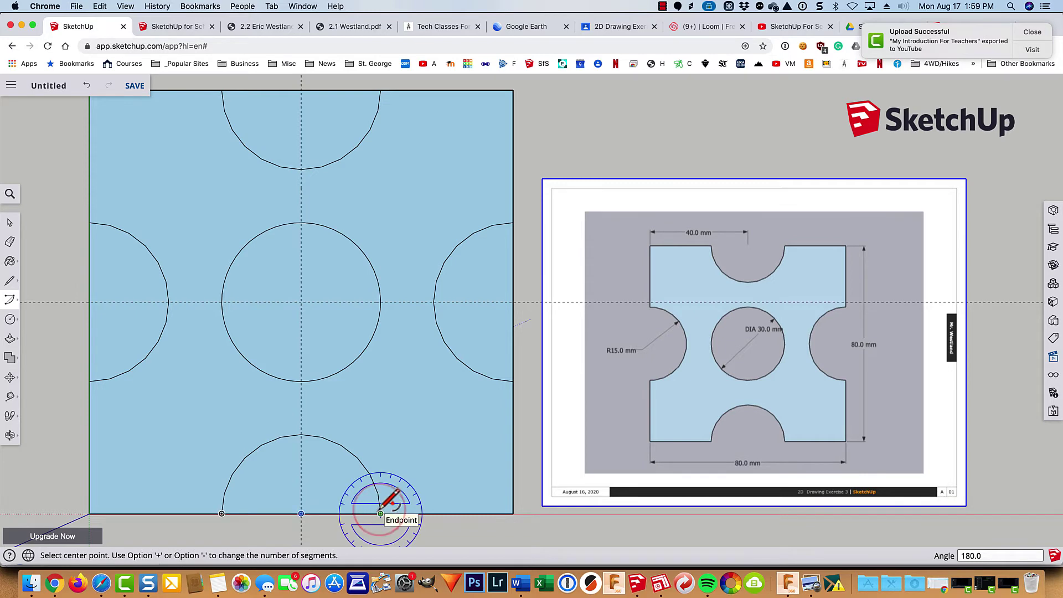
- Erase the straight edge segments closing the four semicircles to open the cutouts on all sides of the square
{"action": "key", "text": "e"}
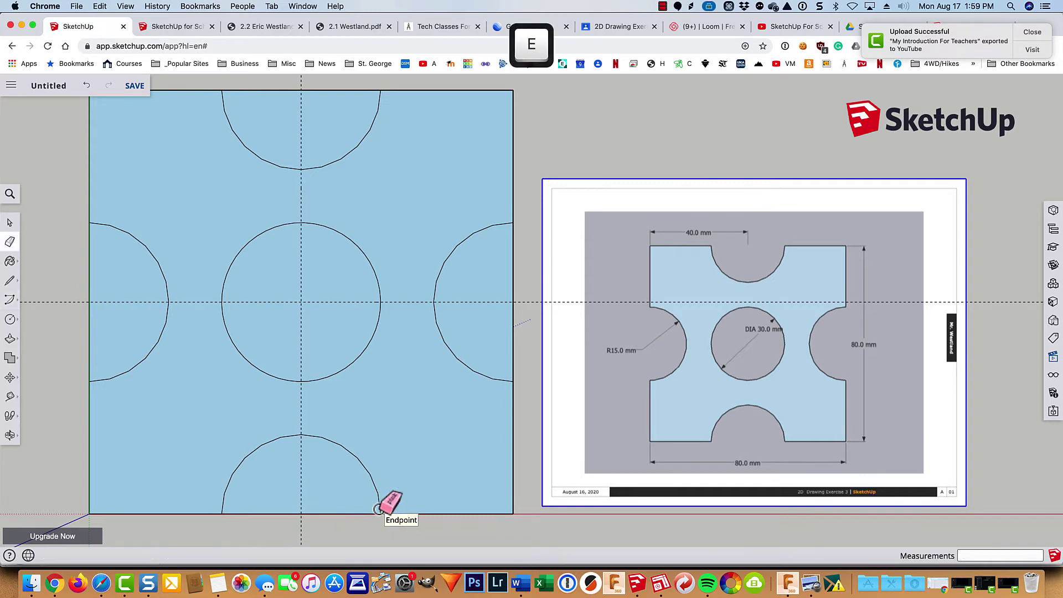
{"action": "left_click", "coordinate": [327, 513]}
{"action": "left_click", "coordinate": [513, 320]}
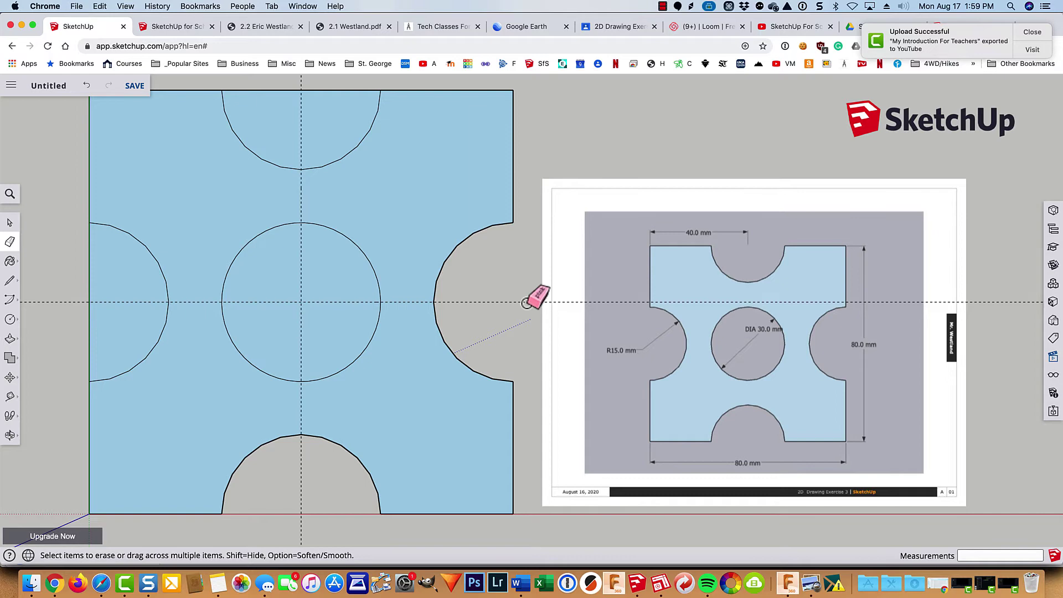
{"action": "left_click", "coordinate": [329, 90]}
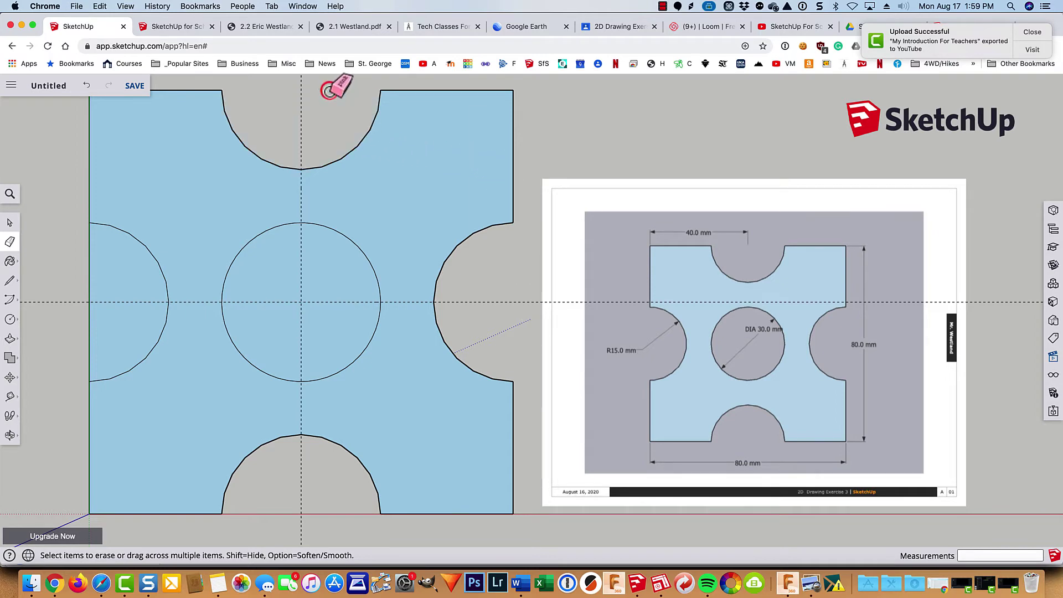
{"action": "left_click", "coordinate": [89, 270]}
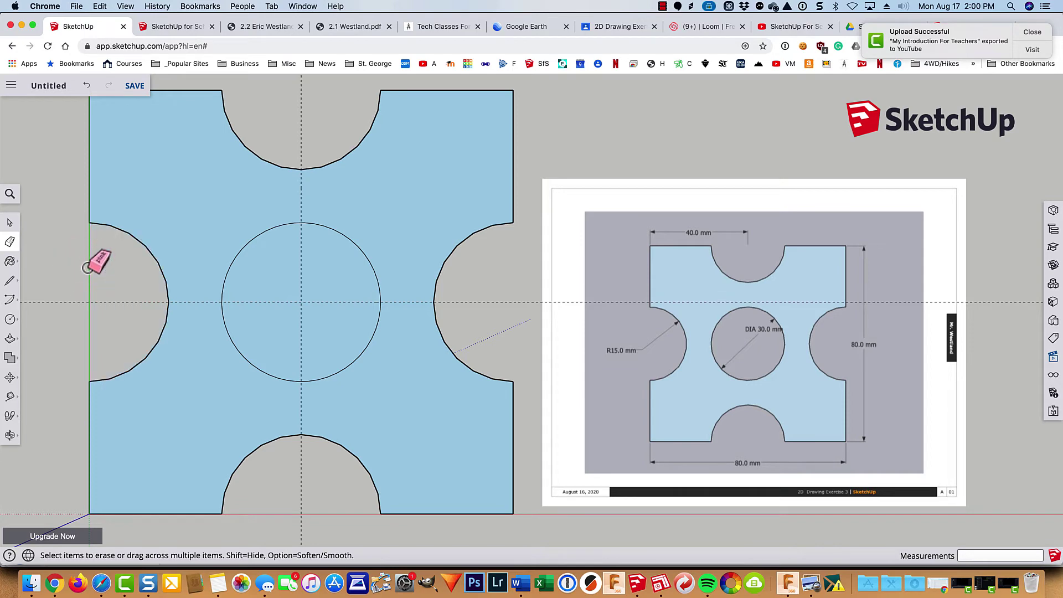
- Delete the face inside the central circle to make the hole in the plate
{"action": "key", "text": "space"}
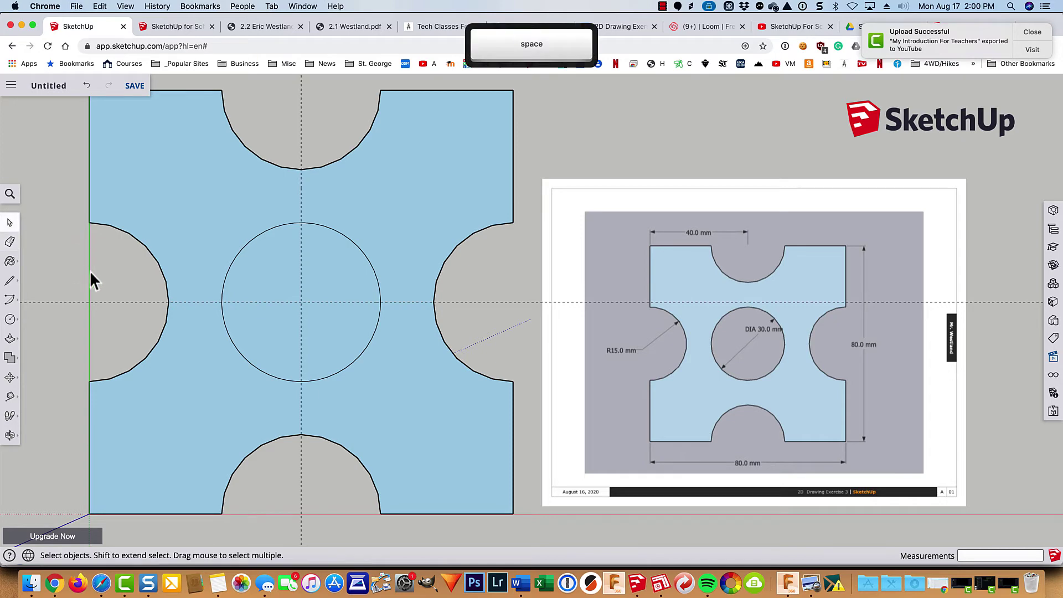
{"action": "left_click", "coordinate": [269, 278]}
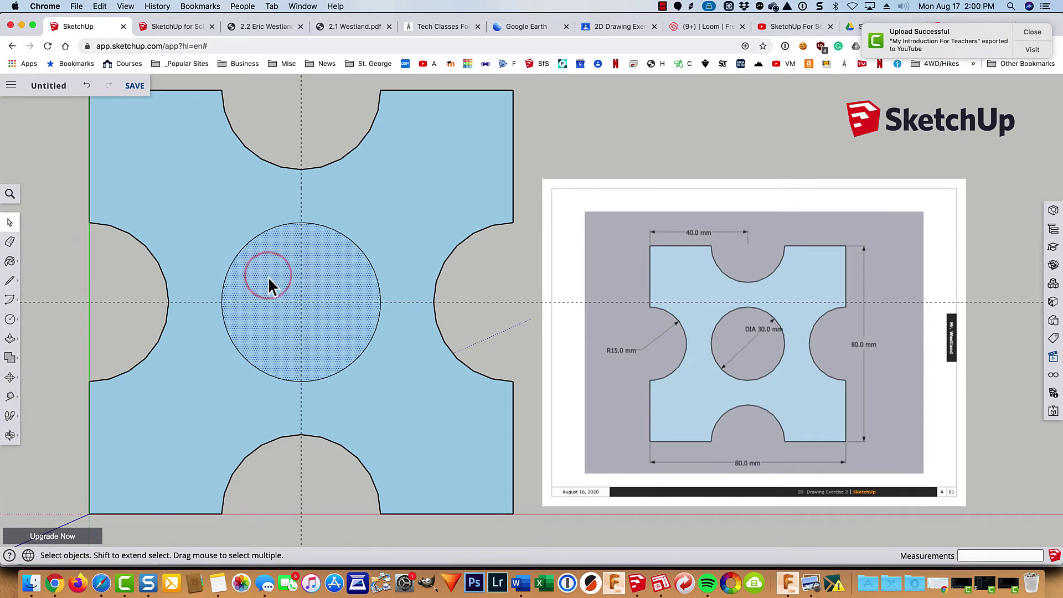
{"action": "key", "text": "BackSpace"}
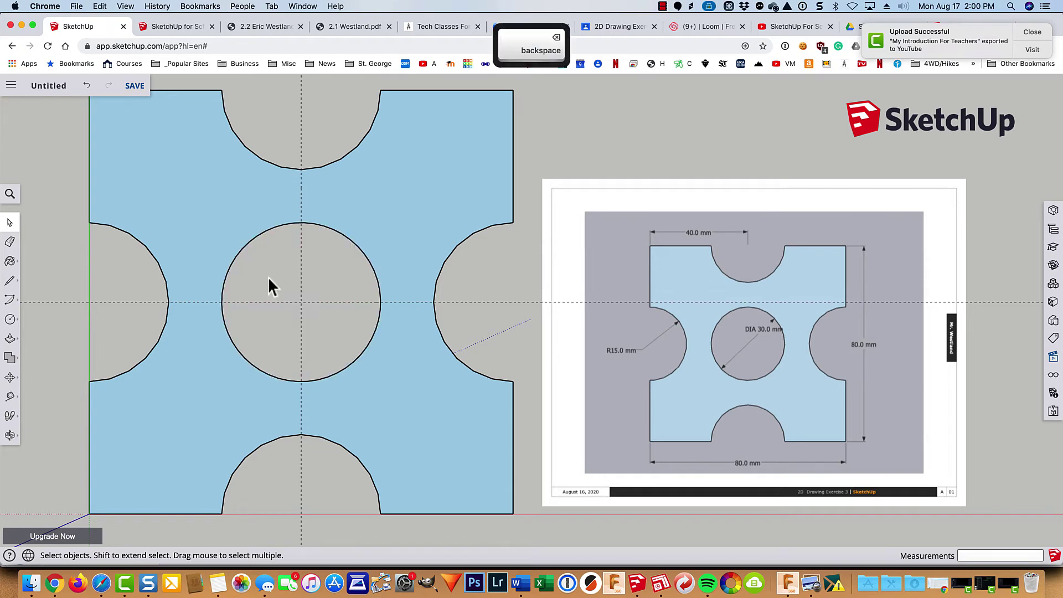
{"action": "scroll", "coordinate": [268, 278], "scroll_direction": "down", "scroll_amount": 4}
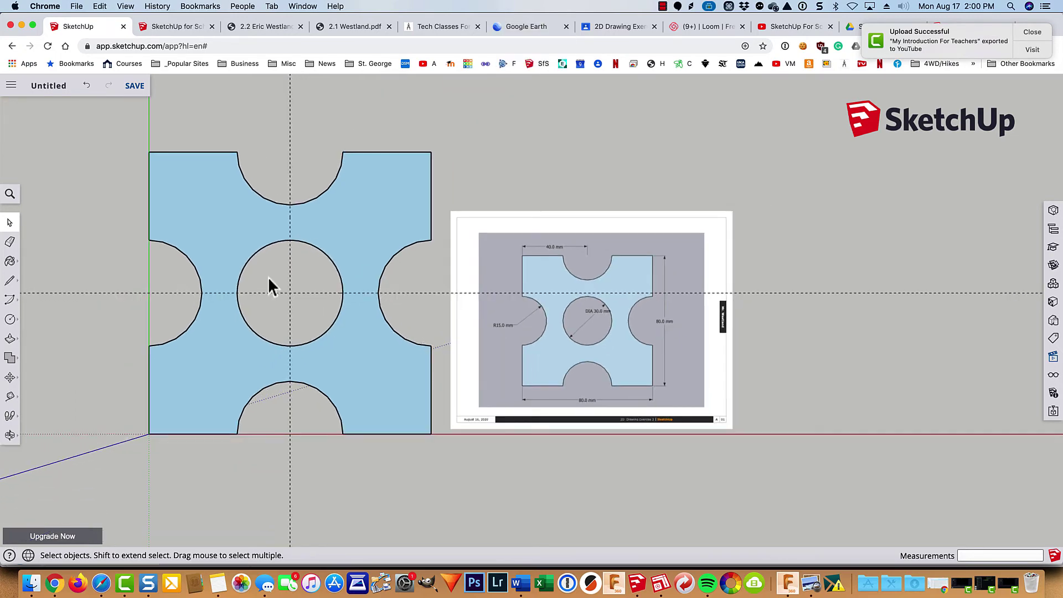
- Dimension the plate's overall width between its two lower corners, placing the dimension below the plate
{"action": "left_click", "coordinate": [11, 398]}
{"action": "left_click", "coordinate": [53, 366]}
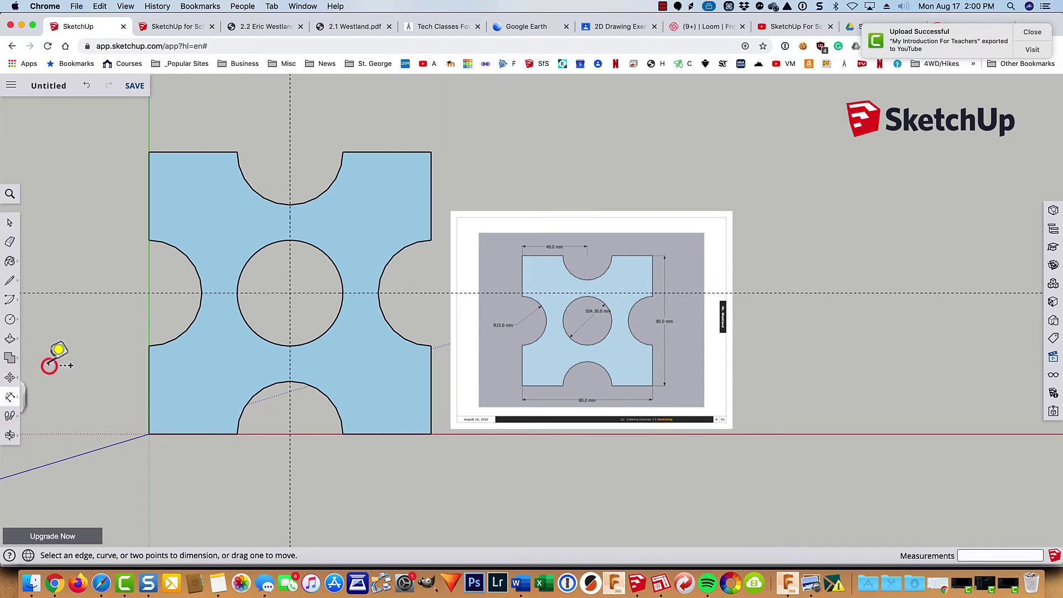
{"action": "left_click", "coordinate": [147, 435]}
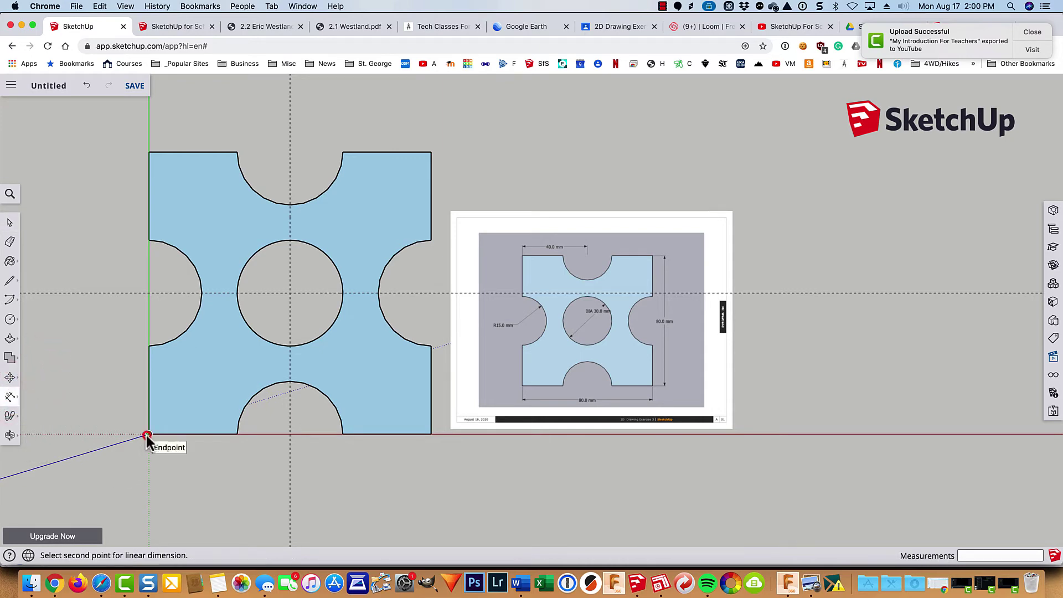
{"action": "left_click", "coordinate": [431, 433]}
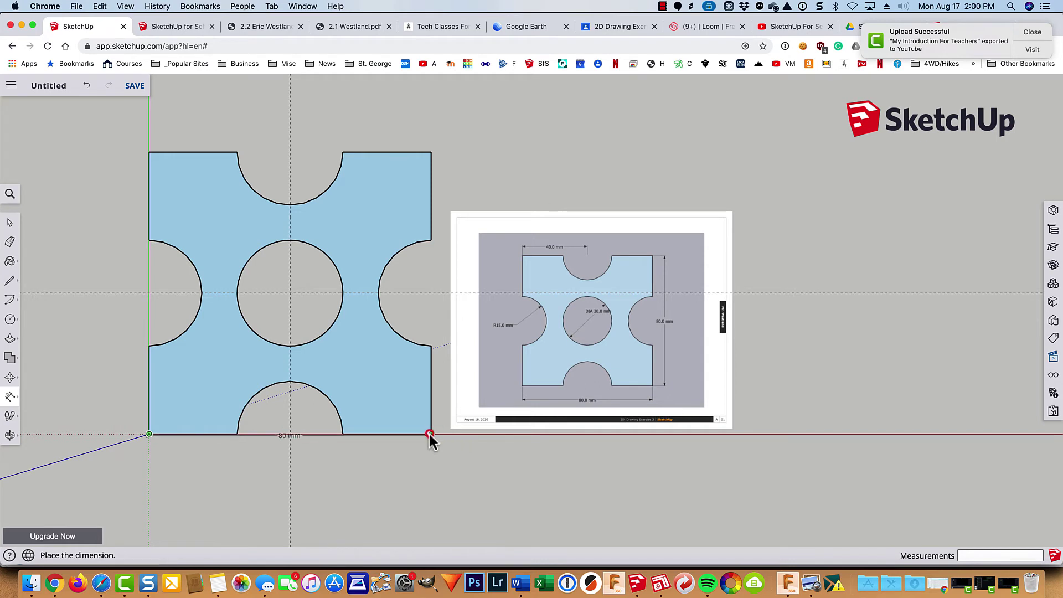
{"action": "left_click", "coordinate": [424, 465]}
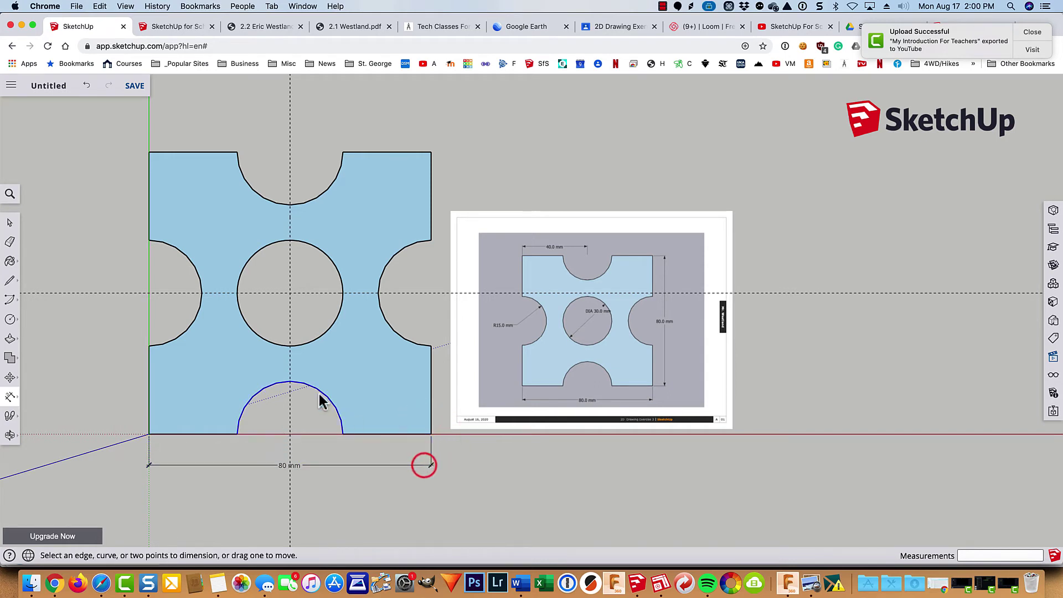
- Dimension the plate's overall height between its two left-hand corners, placing the dimension to the left of the plate
{"action": "left_click", "coordinate": [149, 433]}
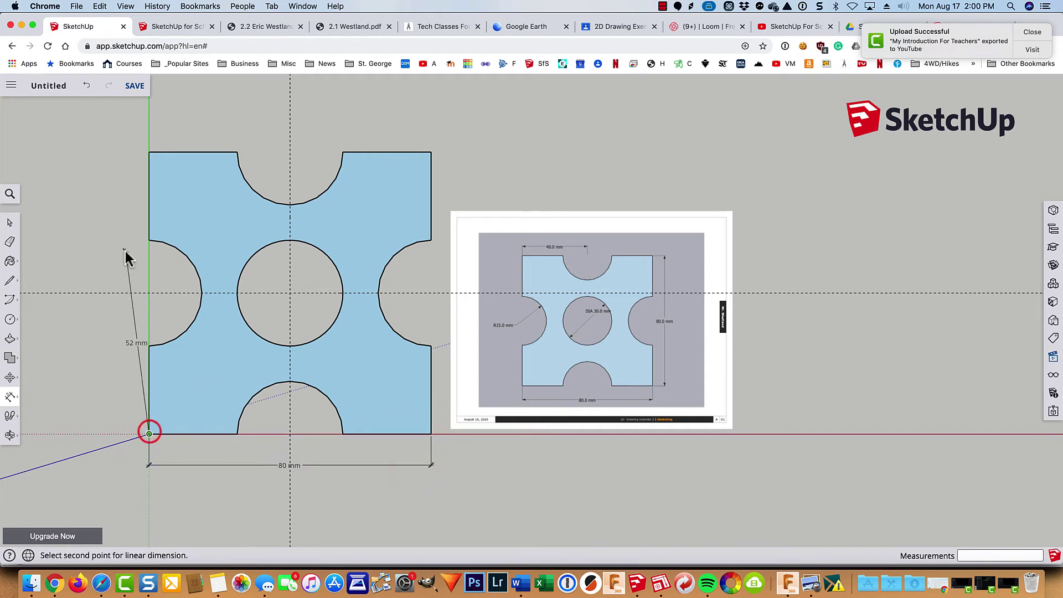
{"action": "left_click", "coordinate": [149, 152]}
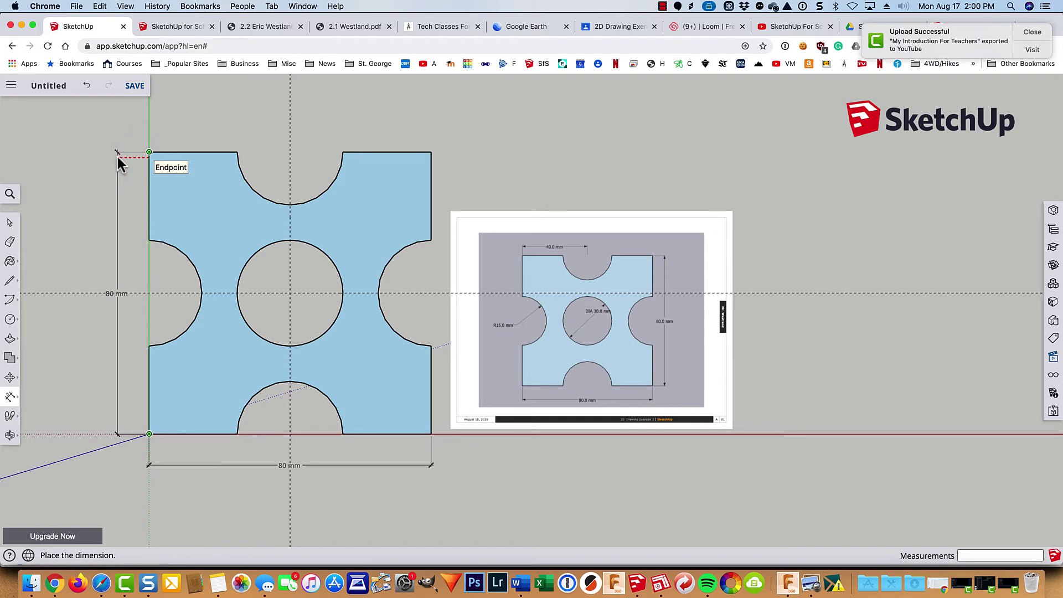
{"action": "left_click", "coordinate": [113, 157]}
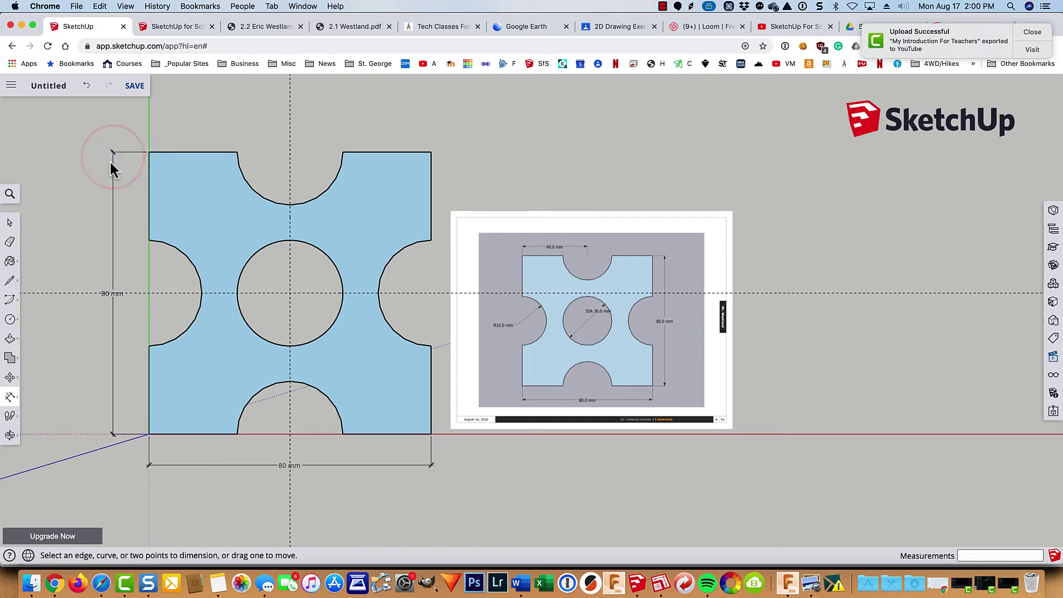
{"action": "key", "text": "space"}
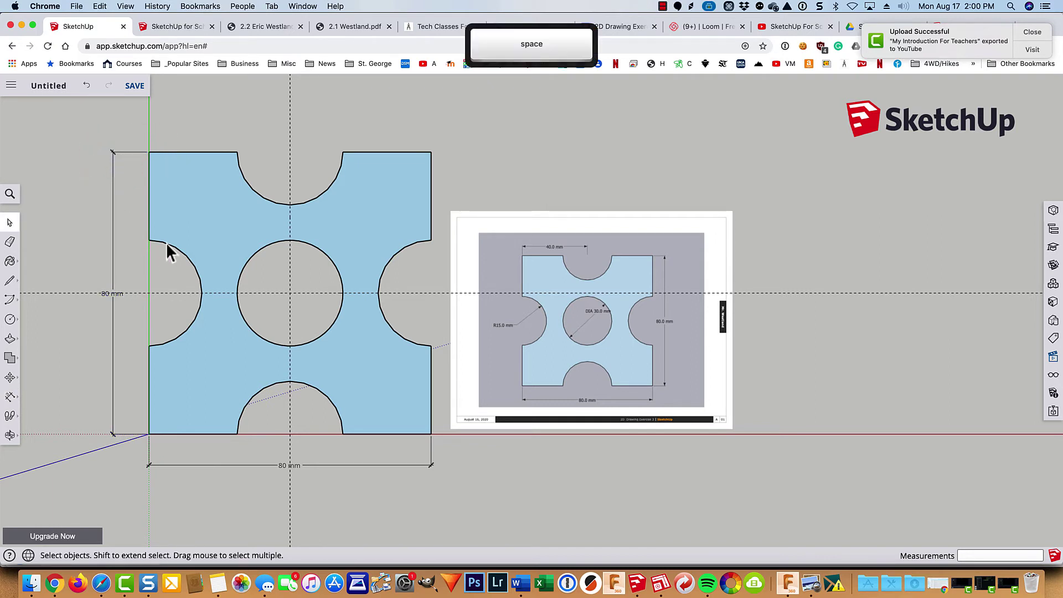
- Mark the centre points of the plate's left semicircular cutout and of the central circle using Find Center
{"action": "right_click", "coordinate": [166, 243]}
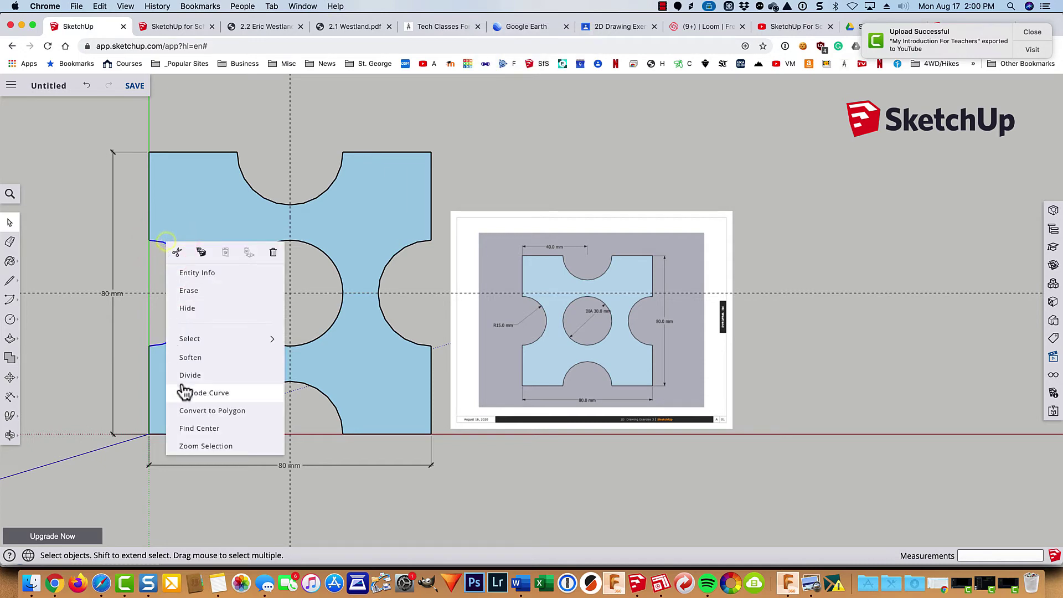
{"action": "left_click", "coordinate": [191, 428]}
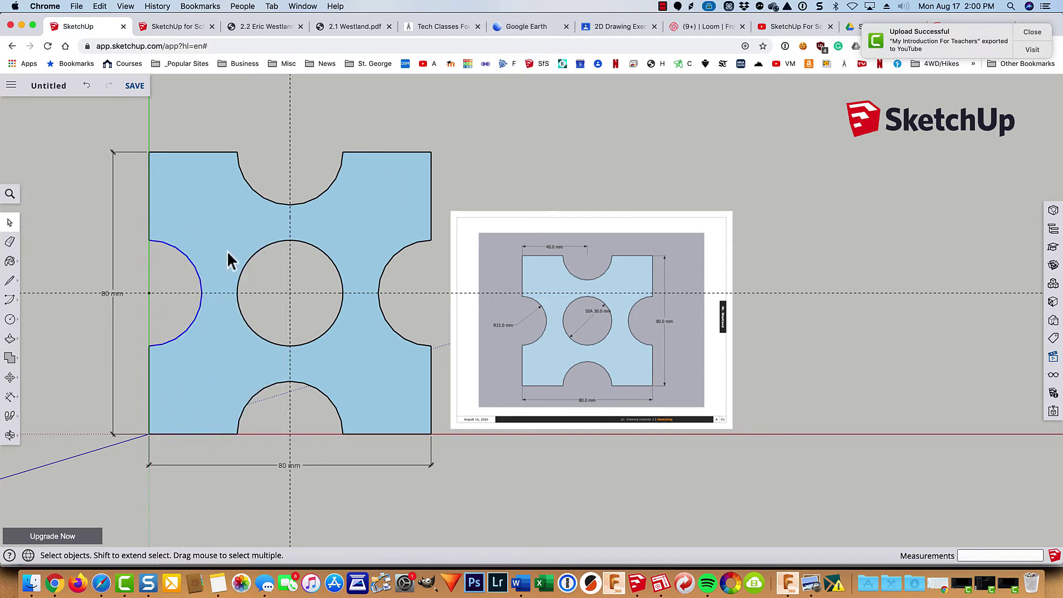
{"action": "left_click", "coordinate": [244, 264]}
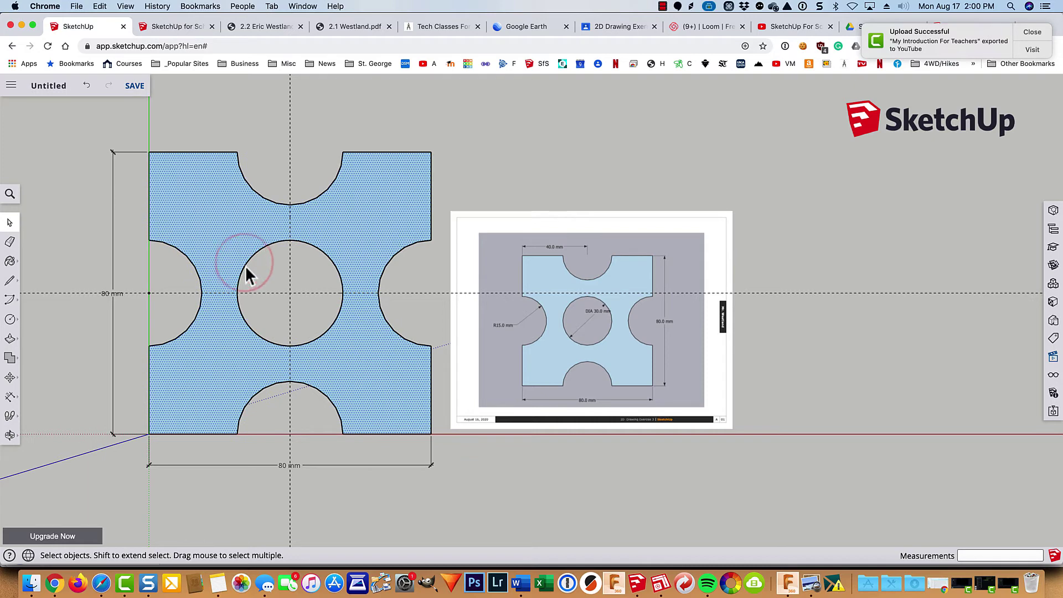
{"action": "right_click", "coordinate": [245, 268]}
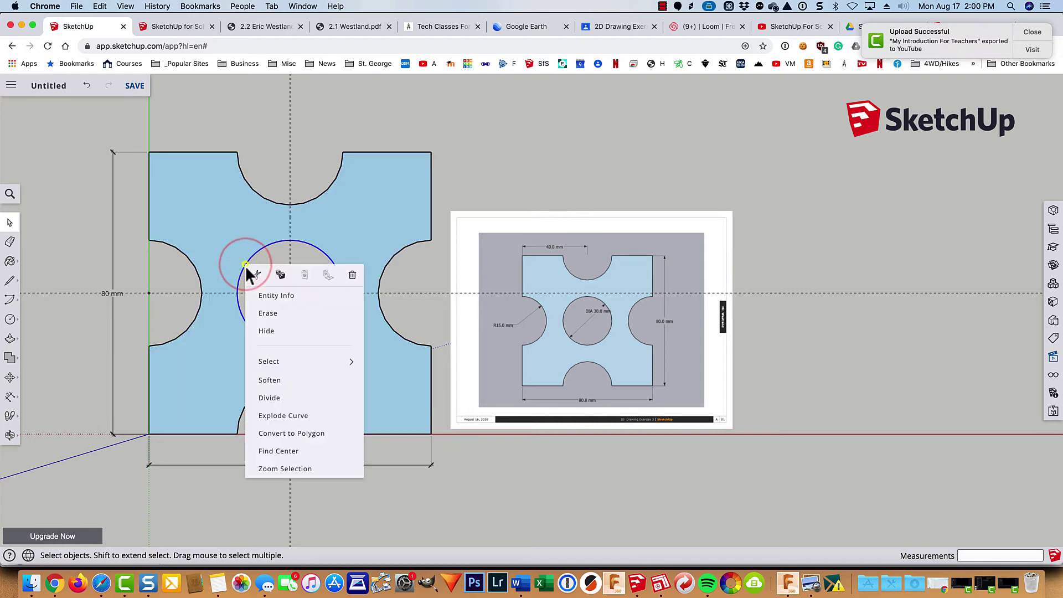
{"action": "left_click", "coordinate": [278, 448]}
- Mark the centre points of the plate's upper, right and lower semicircular cutouts using Find Center
{"action": "left_click", "coordinate": [264, 198]}
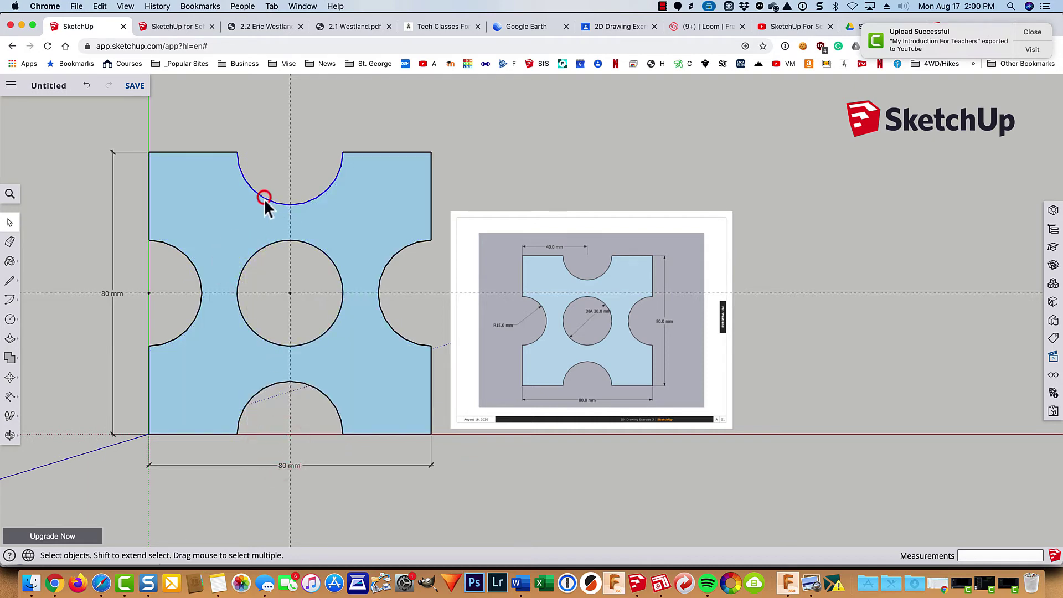
{"action": "right_click", "coordinate": [264, 198]}
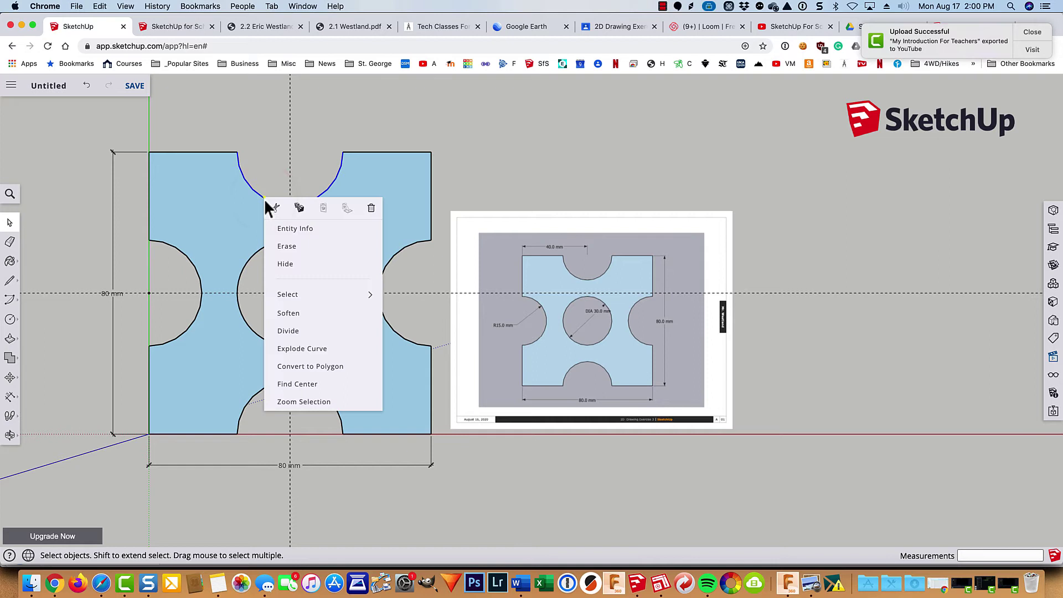
{"action": "left_click", "coordinate": [287, 382]}
{"action": "left_click", "coordinate": [382, 270]}
{"action": "right_click", "coordinate": [382, 270]}
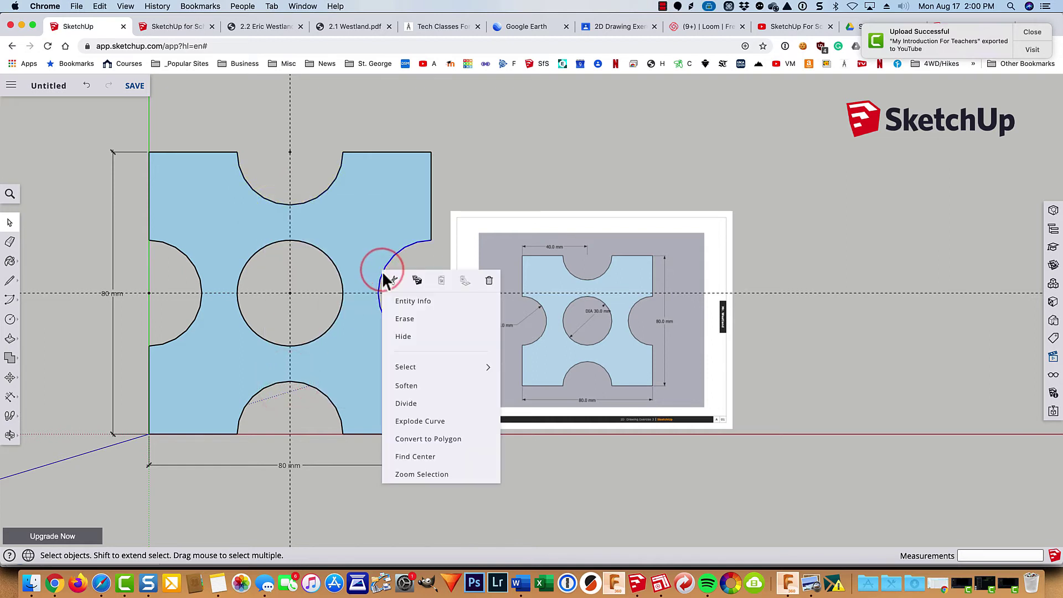
{"action": "left_click", "coordinate": [401, 455]}
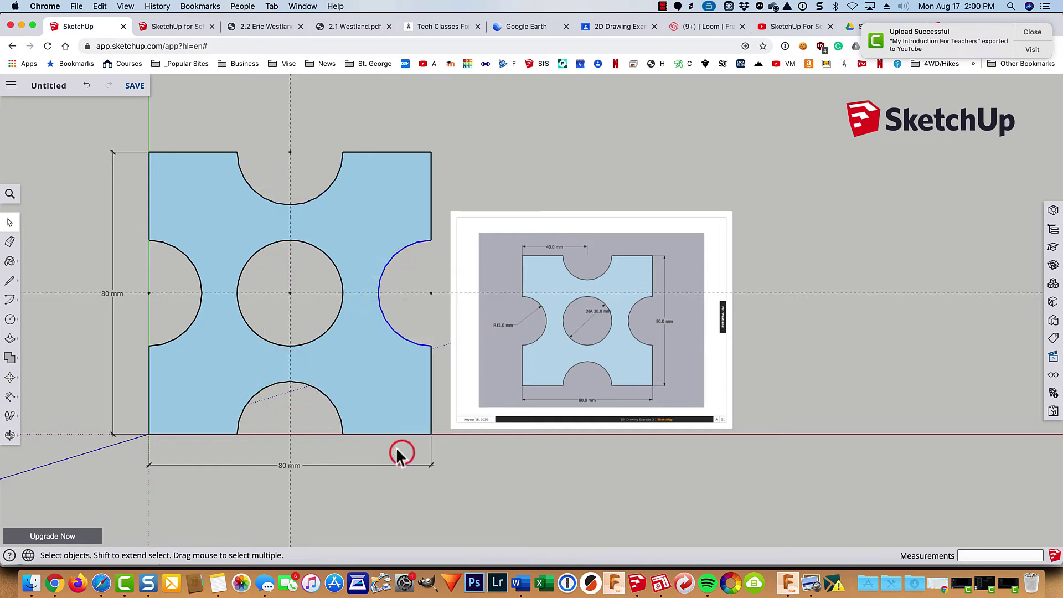
{"action": "left_click", "coordinate": [319, 389]}
{"action": "right_click", "coordinate": [319, 390]}
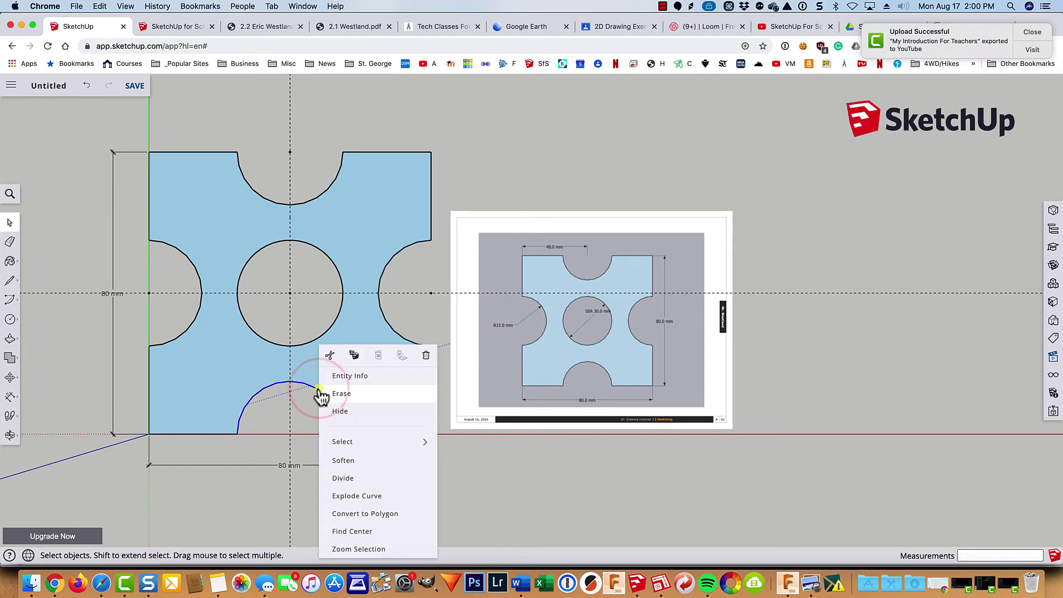
{"action": "left_click", "coordinate": [331, 531]}
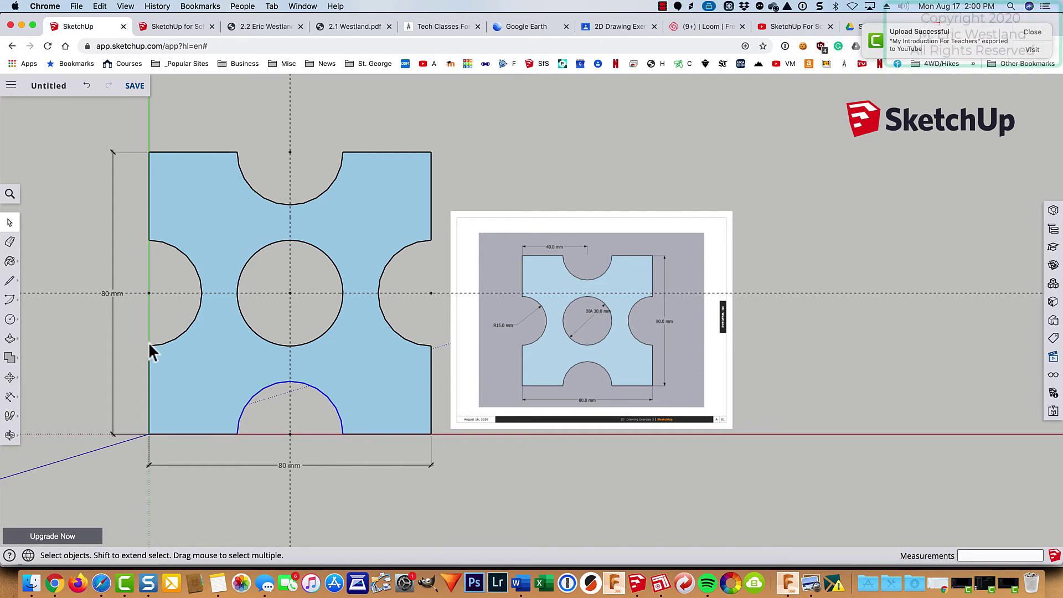
- Add a radius dimension to the upper cutout, placed above the plate, and a diameter dimension inside the central hole
{"action": "left_click", "coordinate": [10, 396]}
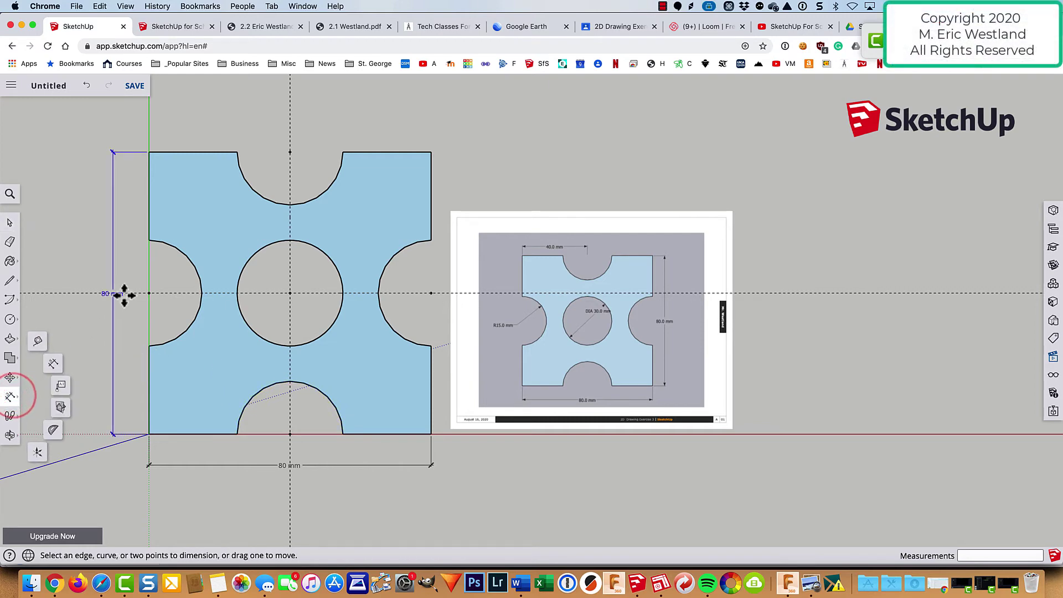
{"action": "left_click", "coordinate": [48, 360]}
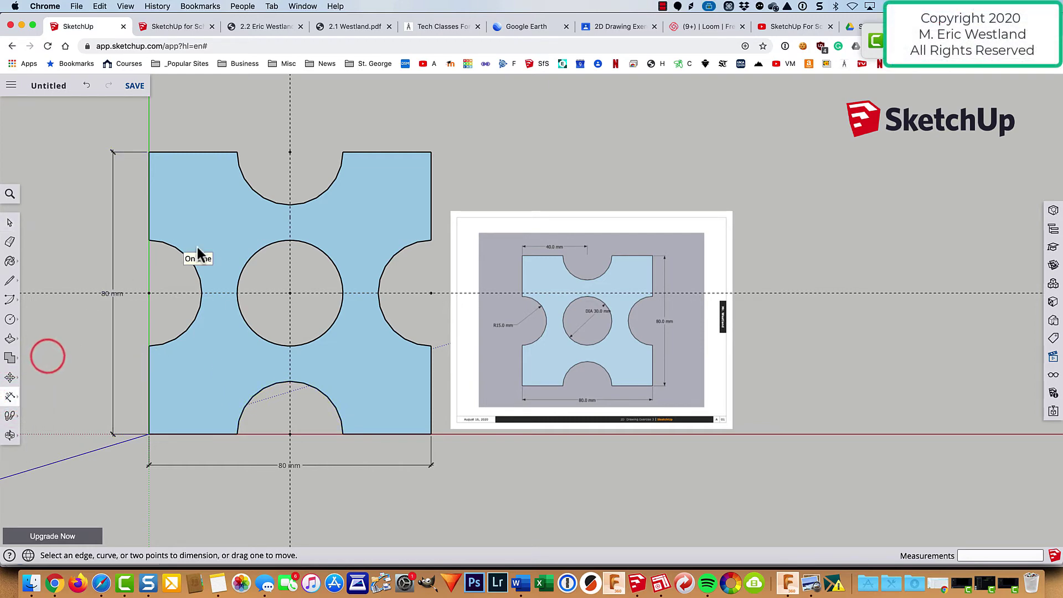
{"action": "left_click", "coordinate": [194, 268]}
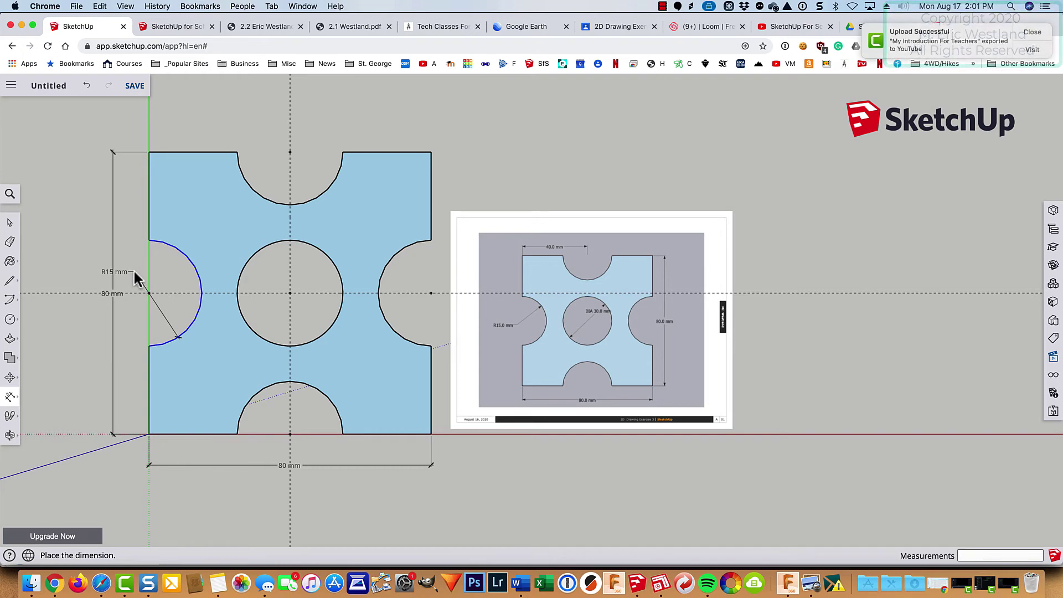
{"action": "key", "text": "Escape"}
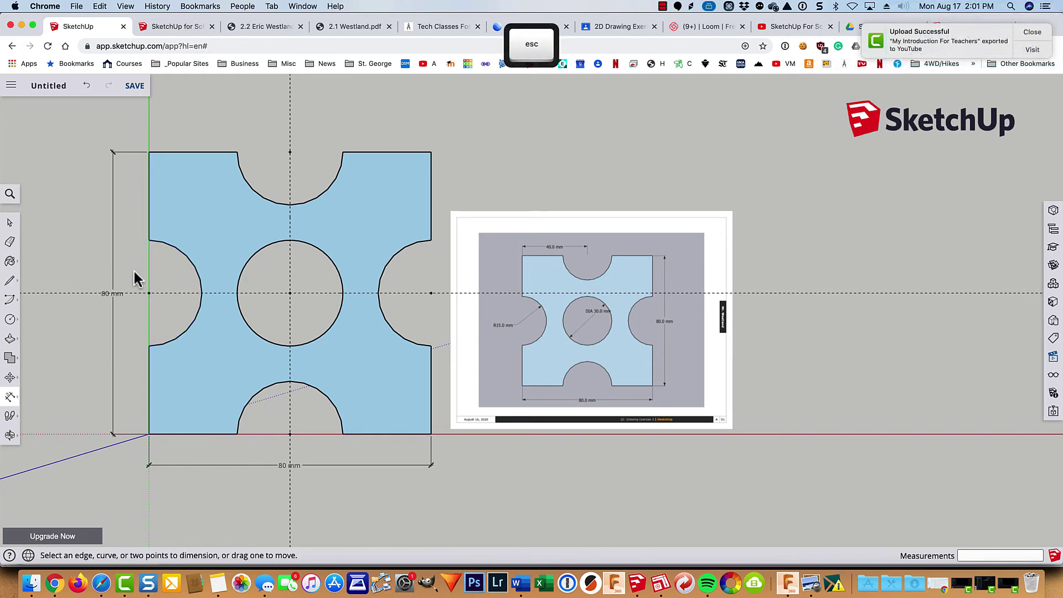
{"action": "left_click", "coordinate": [256, 197]}
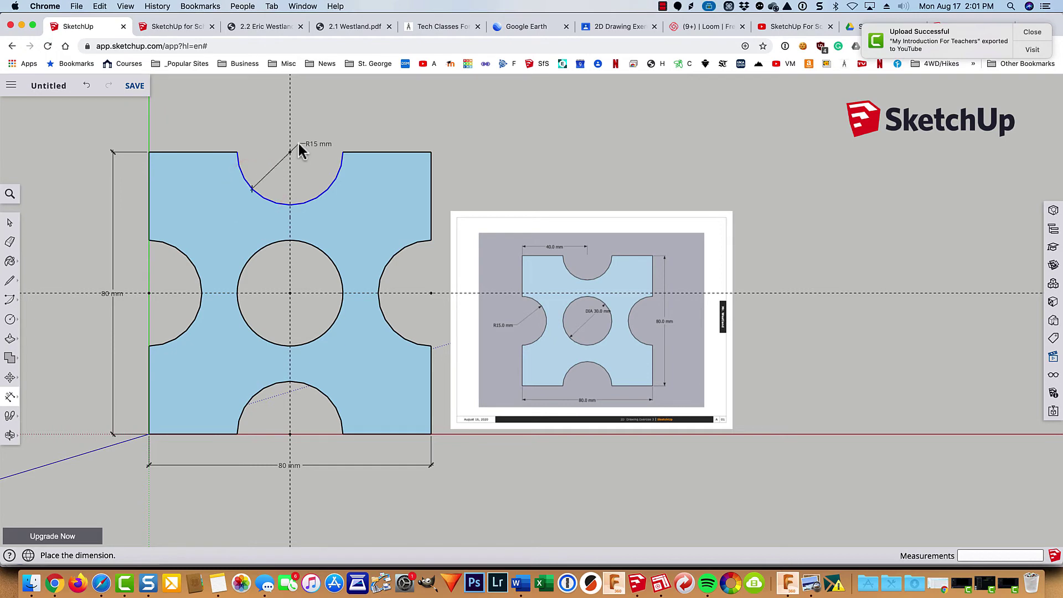
{"action": "left_click", "coordinate": [311, 127]}
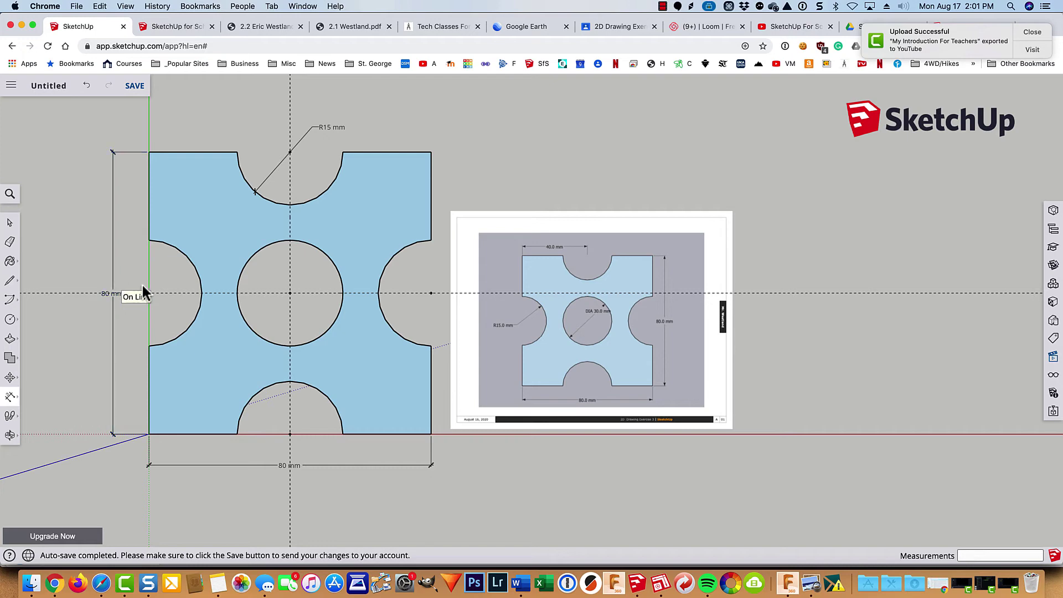
{"action": "left_click", "coordinate": [240, 309]}
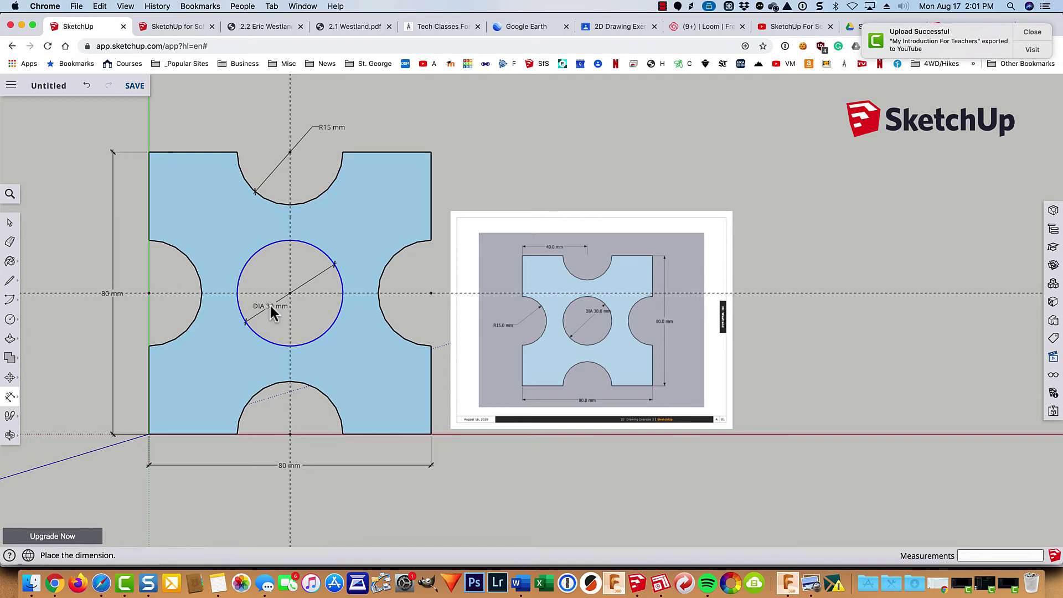
{"action": "left_click", "coordinate": [271, 304]}
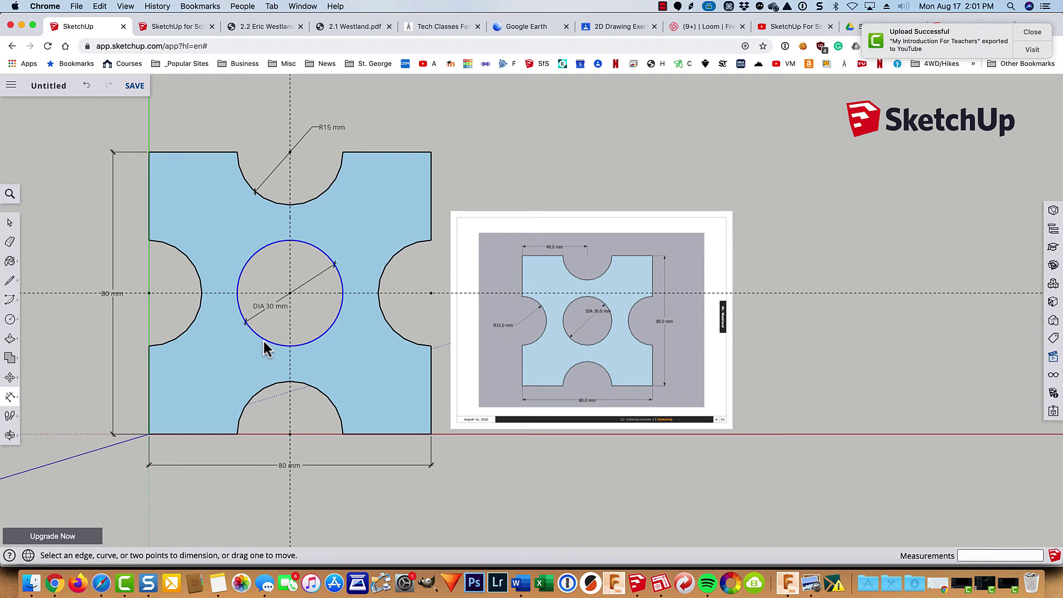
- Dimension the distance from the plate's lower-left corner to the lower cutout's centre, placing it between the plate and the overall width dimension
{"action": "left_click", "coordinate": [149, 434]}
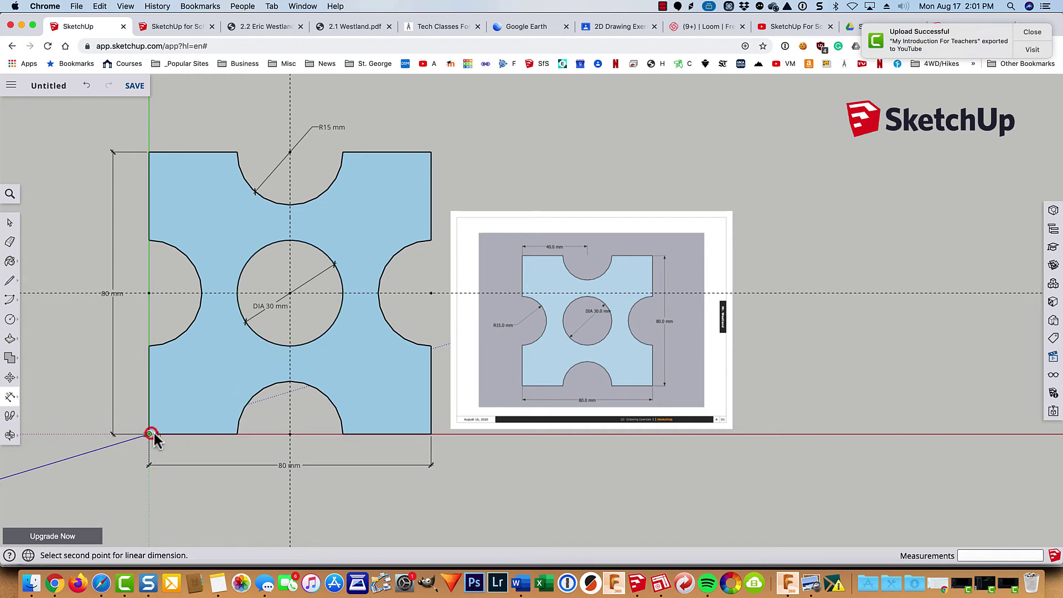
{"action": "left_click", "coordinate": [290, 434]}
{"action": "left_click", "coordinate": [272, 448]}
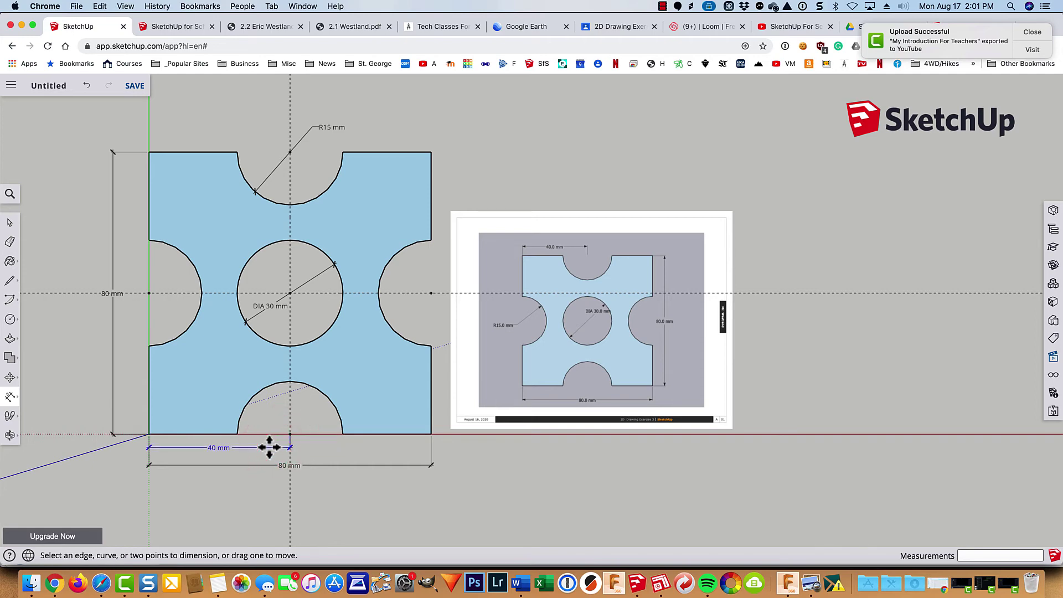
{"action": "key", "text": "space"}
- Hide the reference image beside the plate and dismiss the upload notification
{"action": "left_click", "coordinate": [566, 355]}
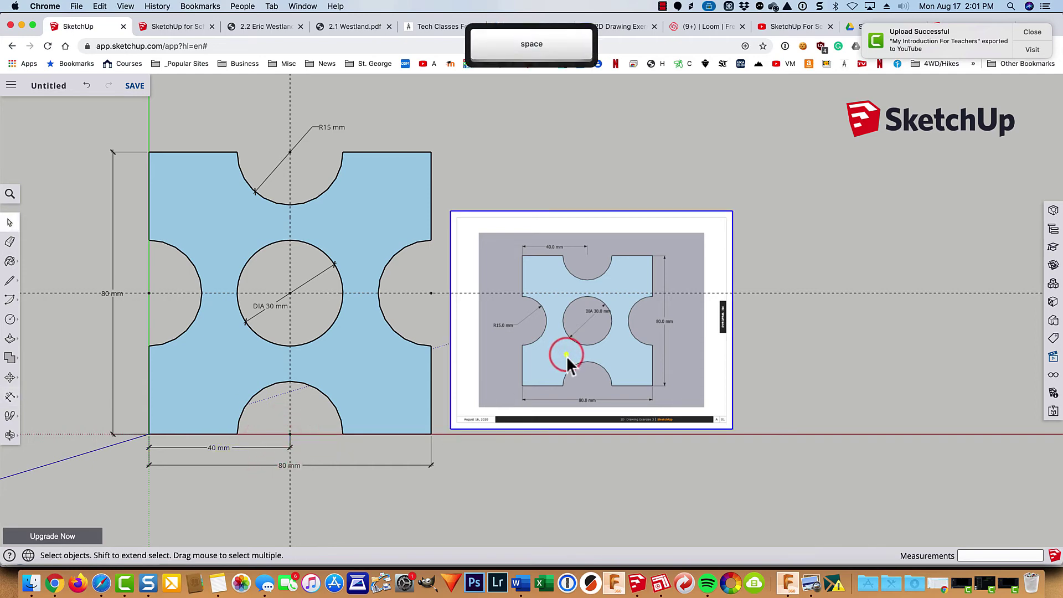
{"action": "right_click", "coordinate": [573, 381]}
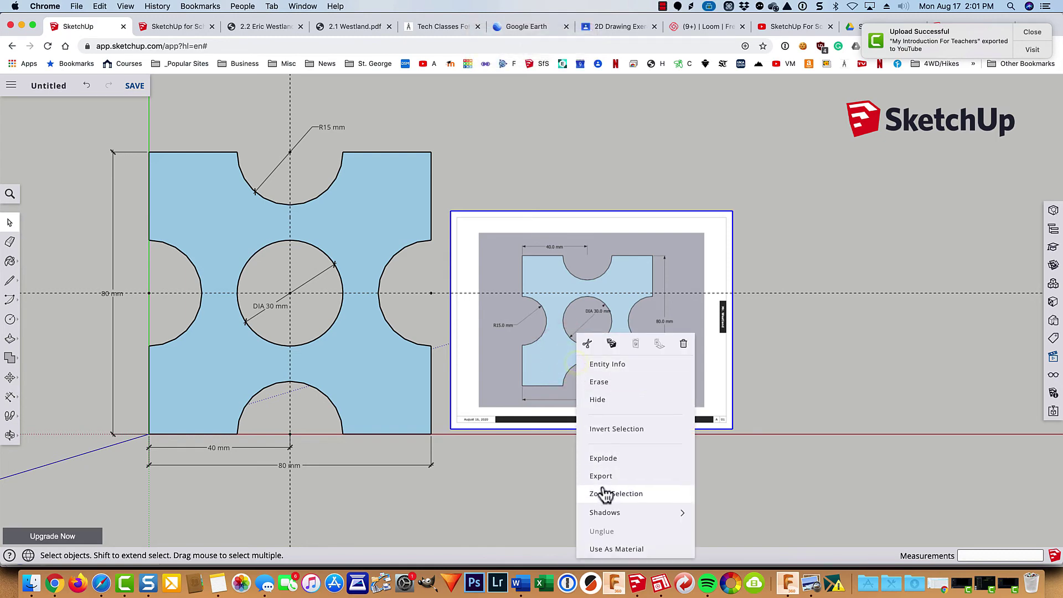
{"action": "left_click", "coordinate": [602, 398]}
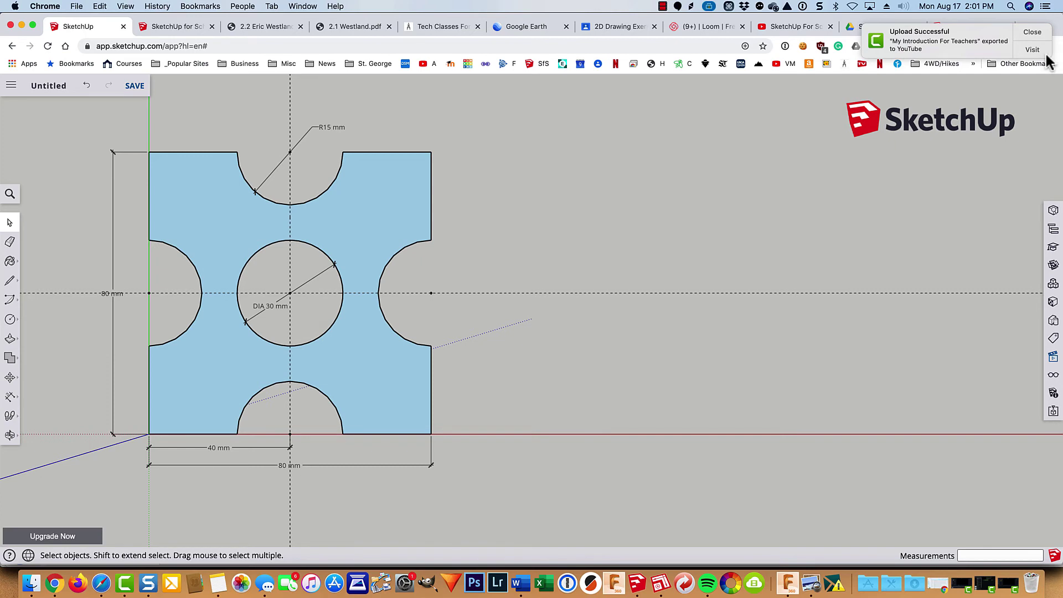
{"action": "left_click", "coordinate": [1031, 34]}
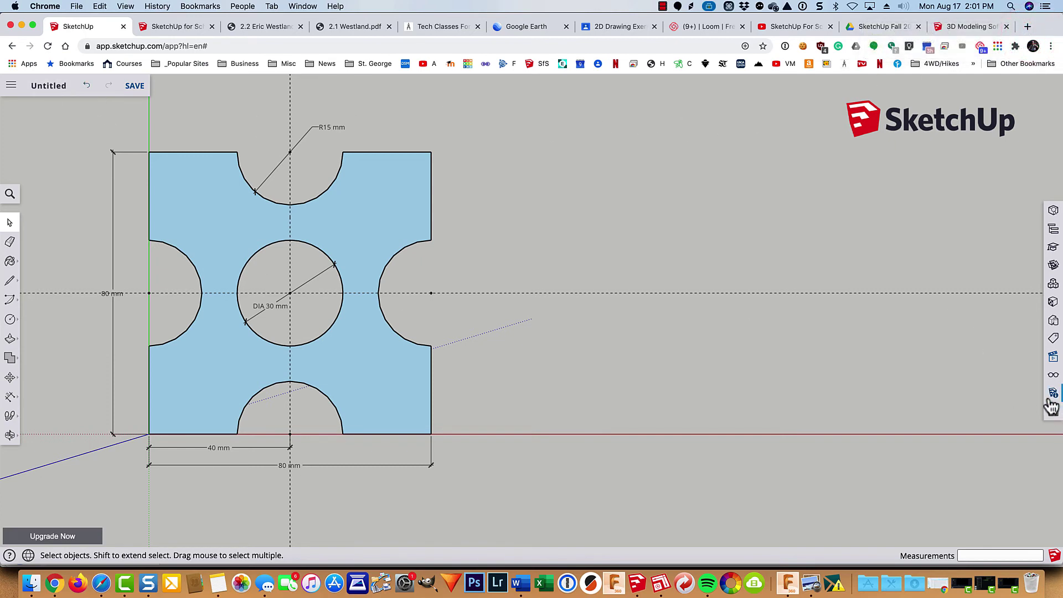
- Turn on the display of hidden objects and hidden geometry in the model
{"action": "left_click", "coordinate": [1052, 378]}
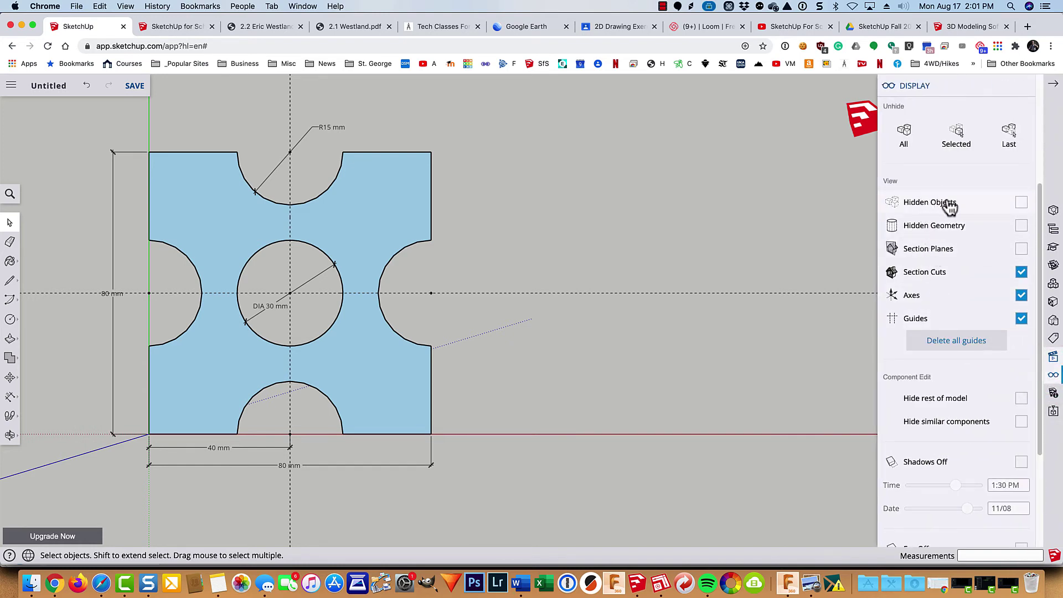
{"action": "left_click", "coordinate": [1021, 203]}
{"action": "left_click", "coordinate": [1020, 224]}
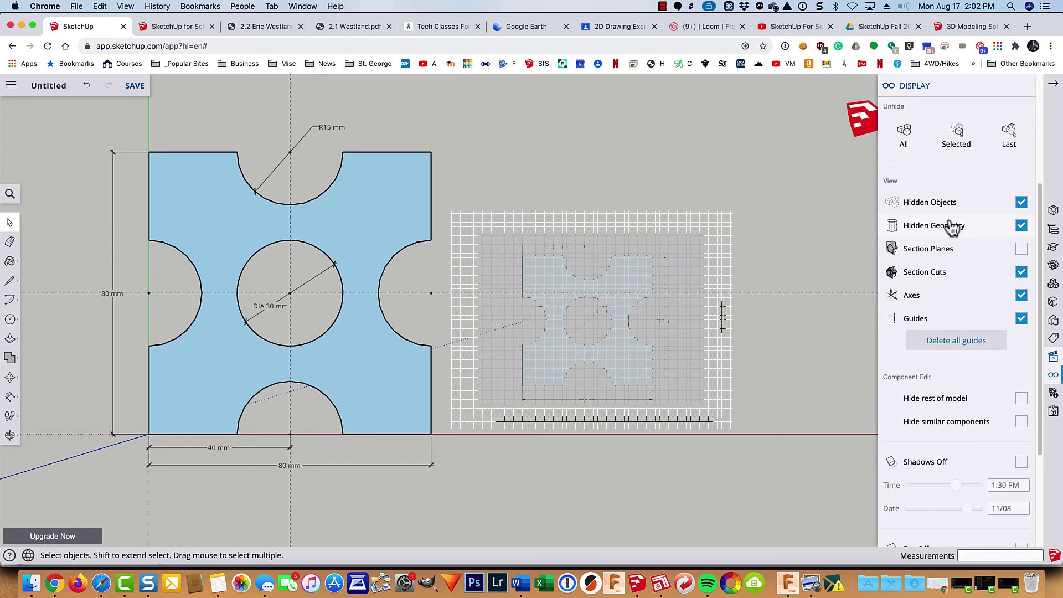
- Unhide the reference image beside the plate, hide it again, and turn off the display of hidden geometry
{"action": "right_click", "coordinate": [672, 318]}
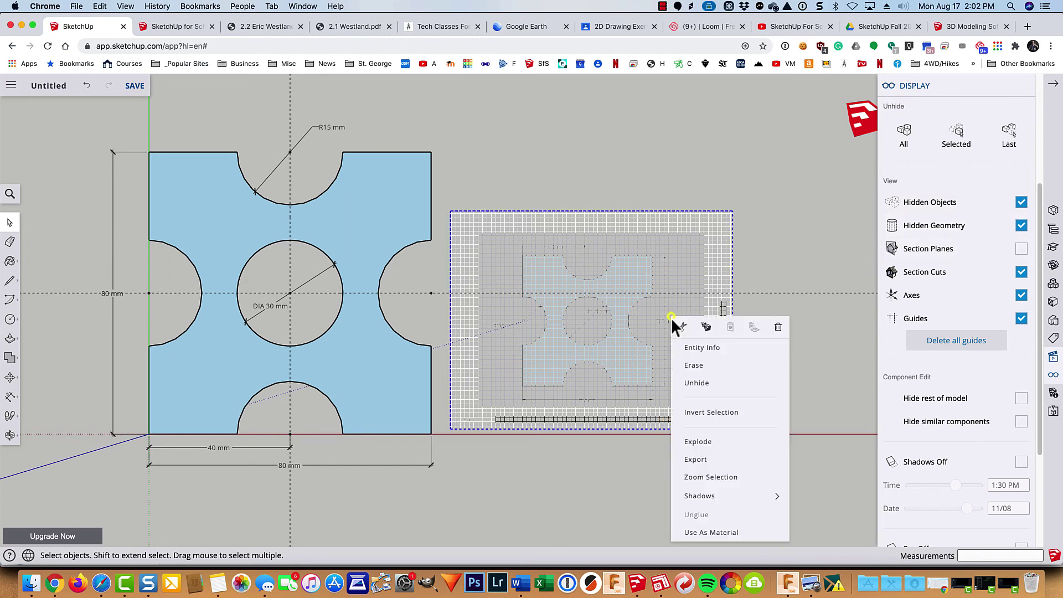
{"action": "left_click", "coordinate": [690, 386]}
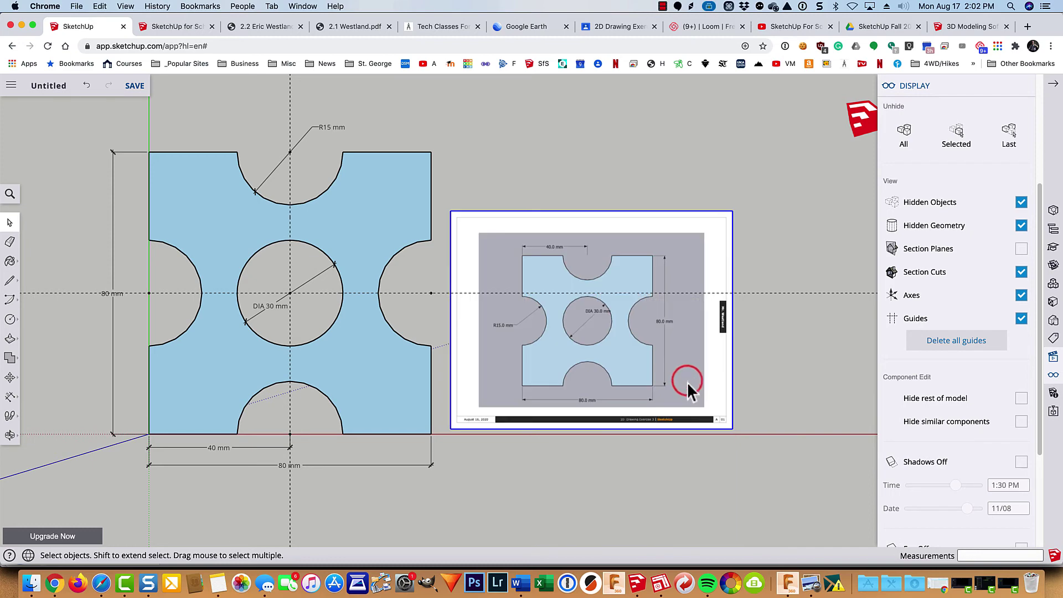
{"action": "right_click", "coordinate": [628, 317]}
{"action": "left_click", "coordinate": [649, 384]}
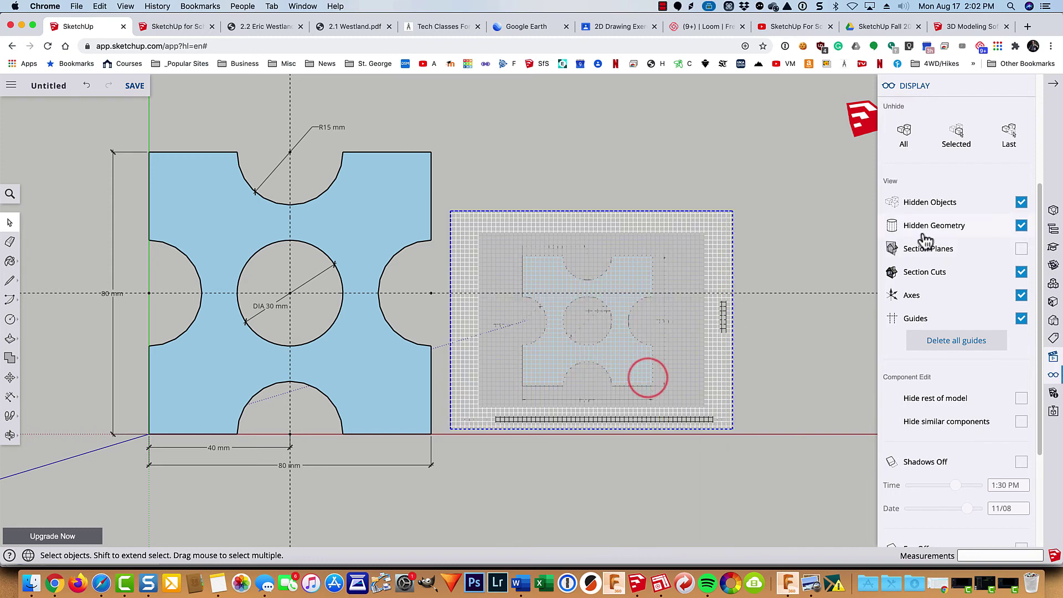
{"action": "left_click", "coordinate": [1022, 225]}
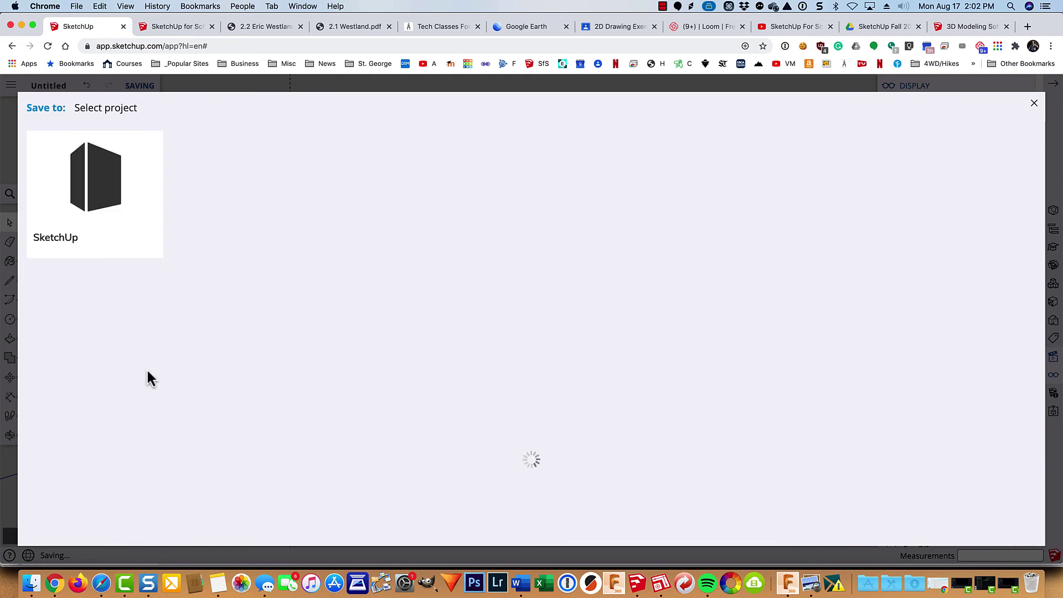
- Save the model in the SketchUp project's 2D Drawing Exercises folder, naming it 2.3 followed by the author's full name
{"action": "left_click", "coordinate": [104, 207]}
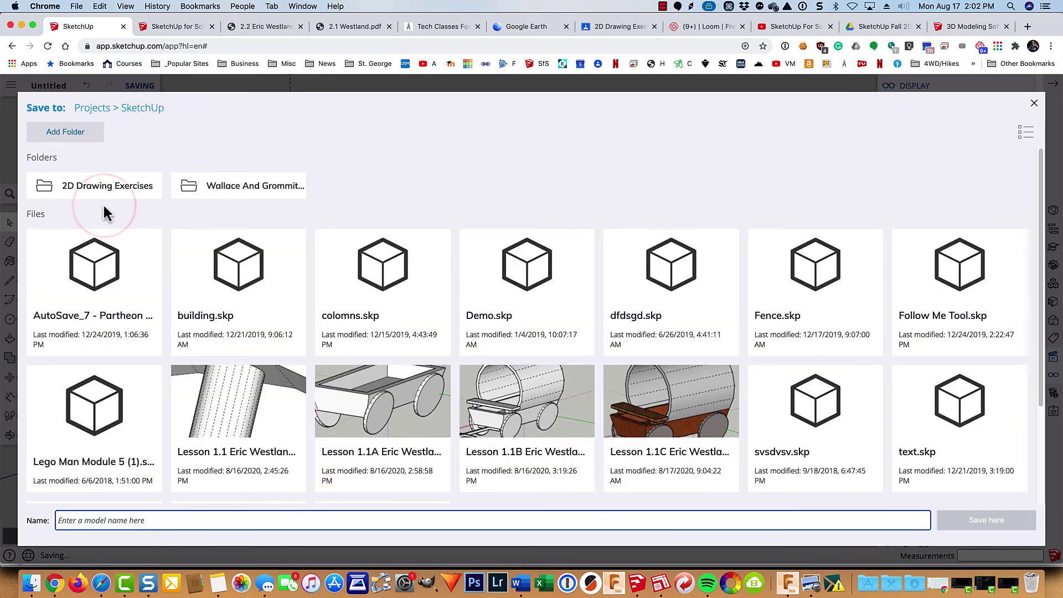
{"action": "left_click", "coordinate": [104, 189]}
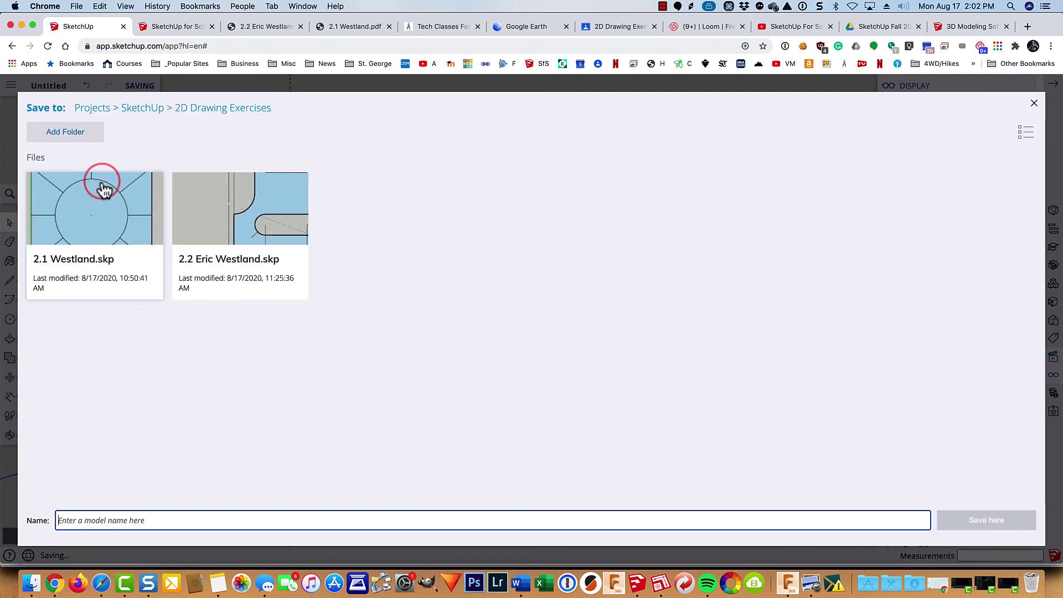
{"action": "left_click", "coordinate": [99, 521]}
{"action": "type", "text": "23"}
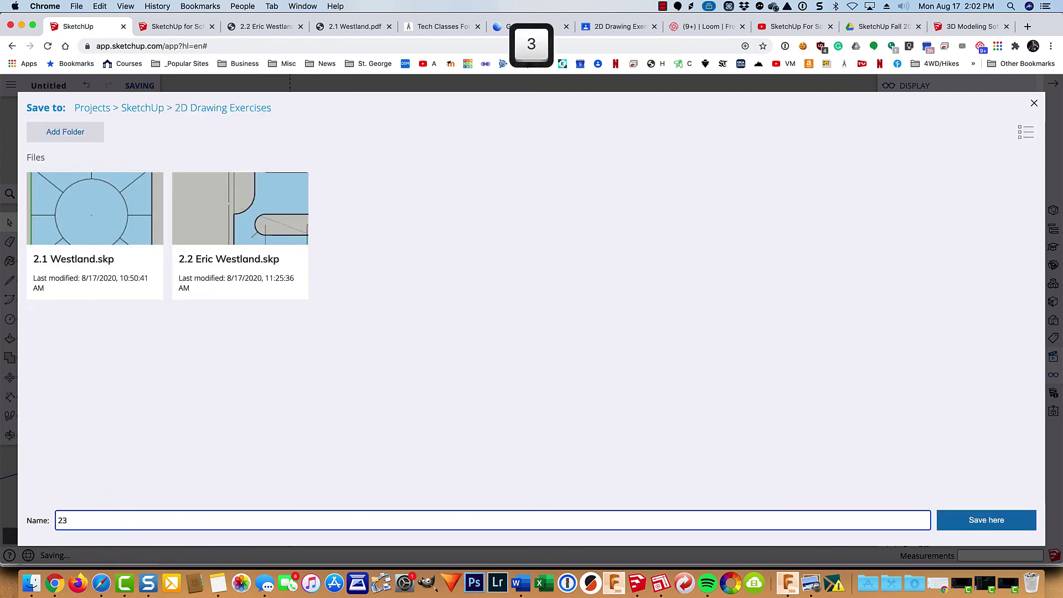
{"action": "key", "text": "BackSpace"}
{"action": "type", "text": ".3 Eric W"}
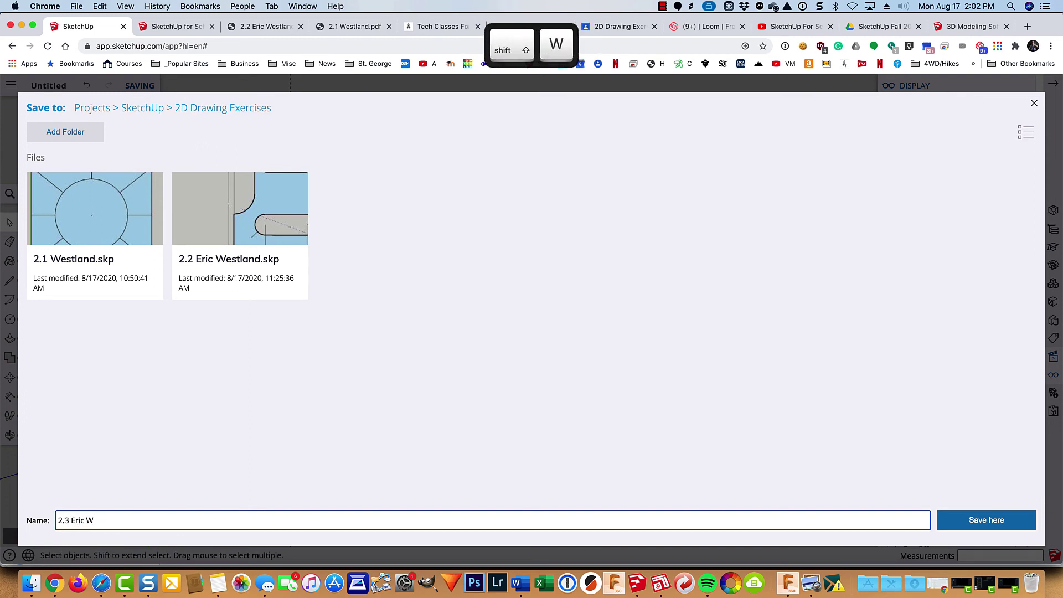
{"action": "type", "text": "estland"}
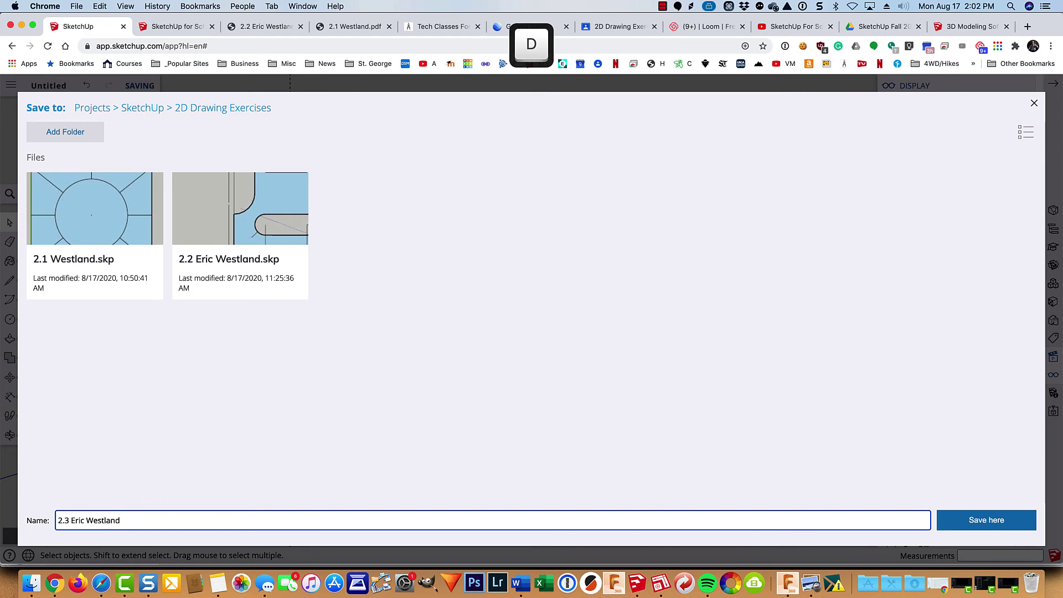
{"action": "left_click", "coordinate": [997, 521]}
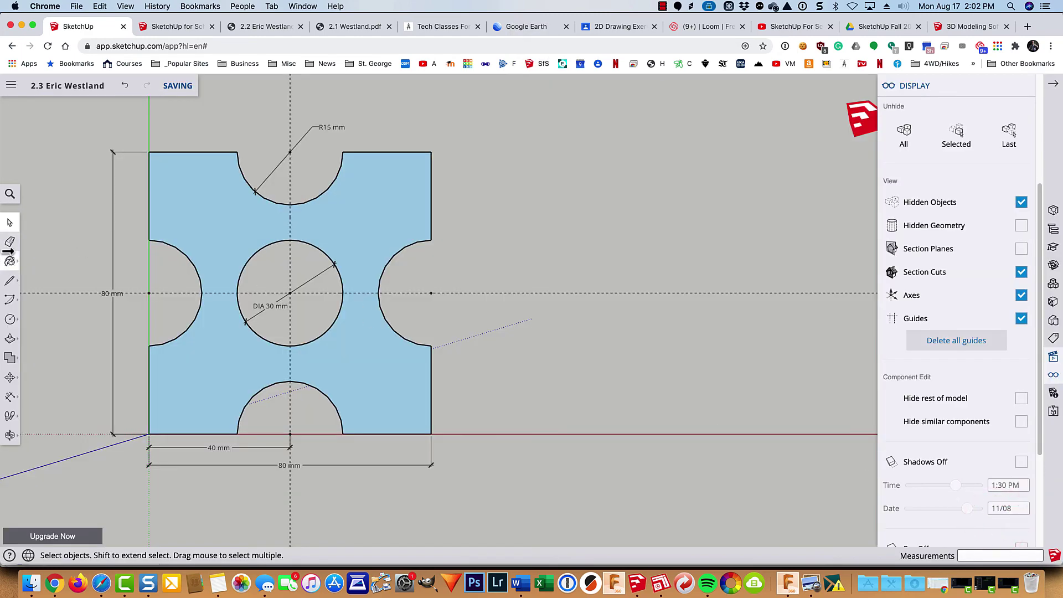
- Center and enlarge the plate with all its dimensions on the page in the print preview, and leave the preview without exporting
{"action": "left_click", "coordinate": [11, 86]}
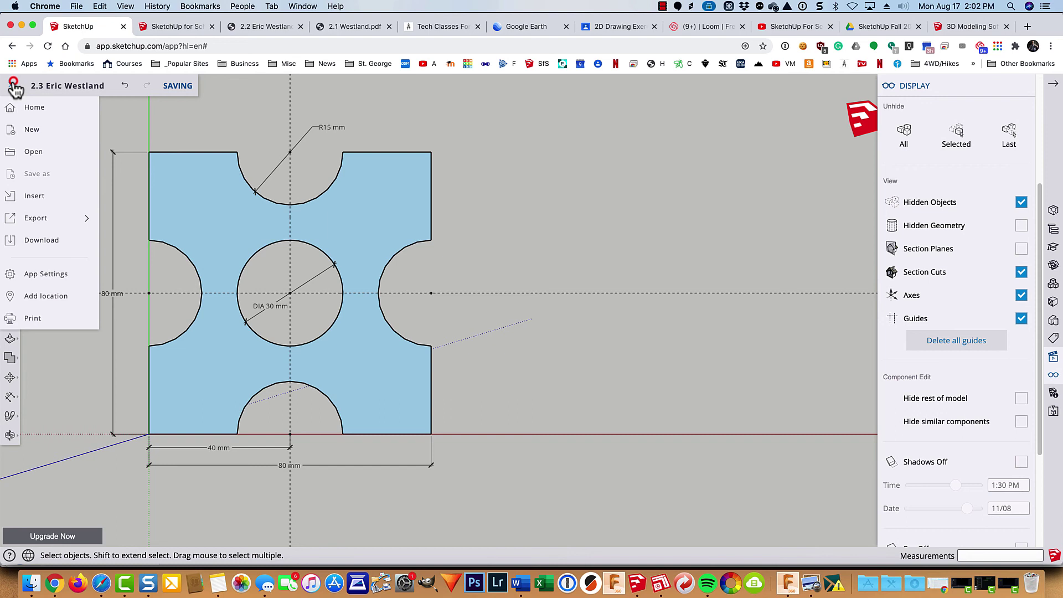
{"action": "left_click", "coordinate": [27, 320]}
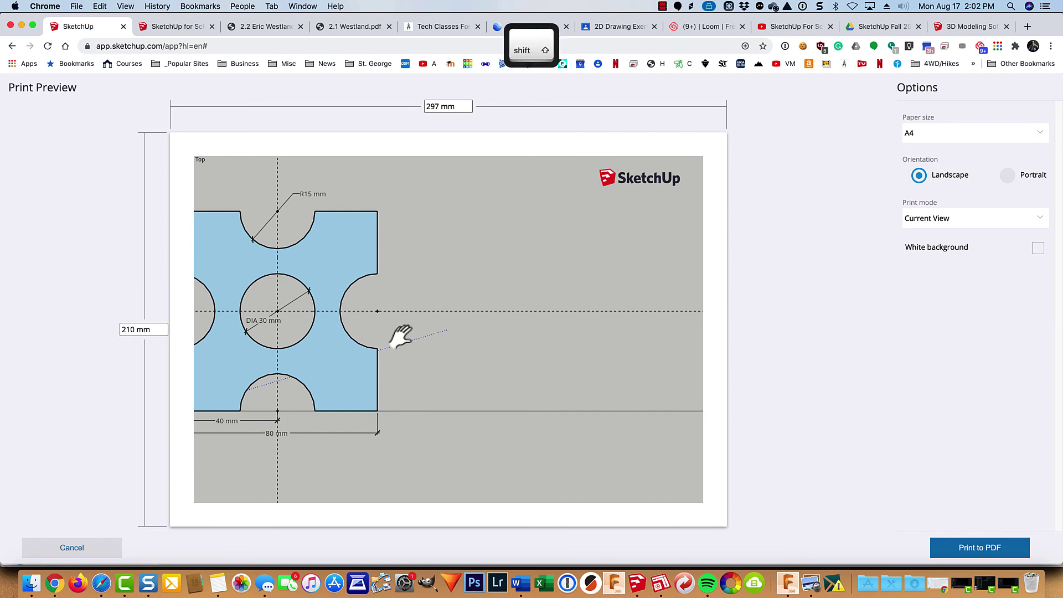
{"action": "left_click_drag", "start_coordinate": [404, 335], "coordinate": [576, 351], "text": "shift"}
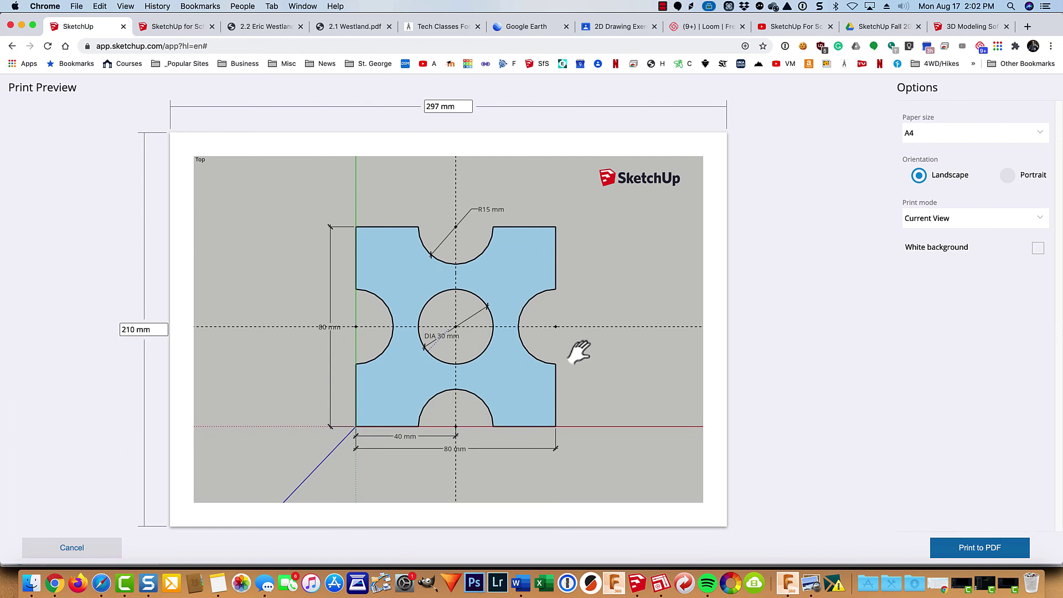
{"action": "scroll", "coordinate": [512, 345], "scroll_direction": "up", "scroll_amount": 1}
{"action": "scroll", "coordinate": [507, 350], "scroll_direction": "up", "scroll_amount": 1}
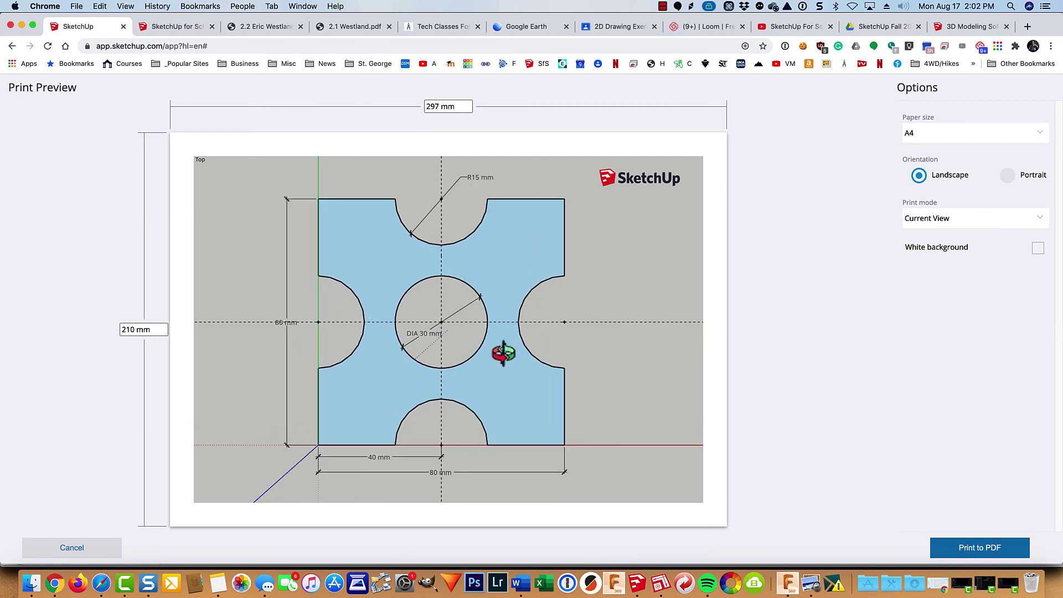
{"action": "left_click_drag", "start_coordinate": [492, 372], "coordinate": [504, 371], "text": "shift"}
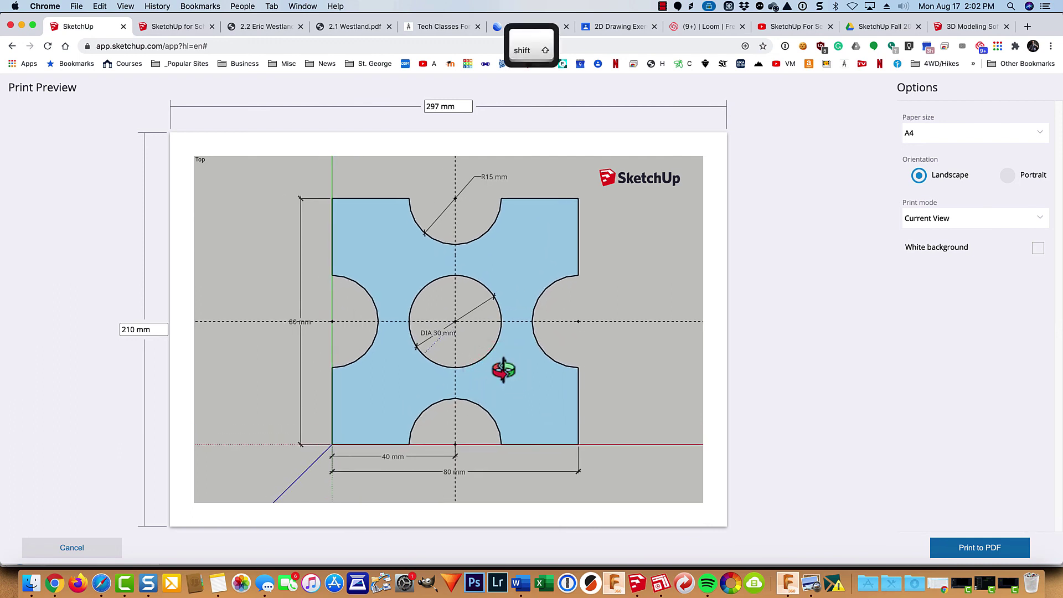
{"action": "left_click", "coordinate": [77, 548]}
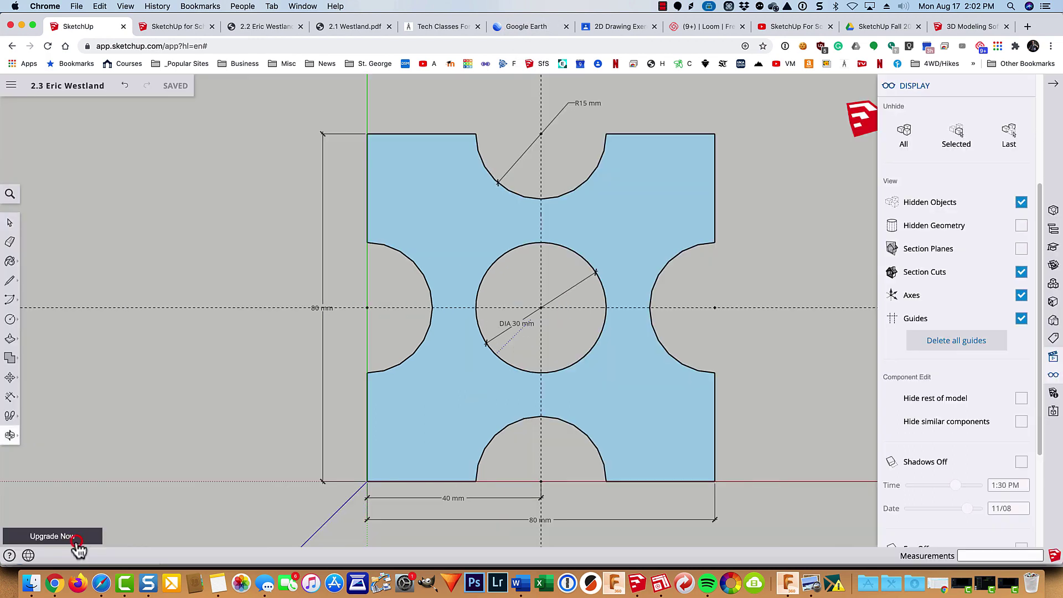
- Hide the guides and the axes around the plate
{"action": "left_click", "coordinate": [1021, 318]}
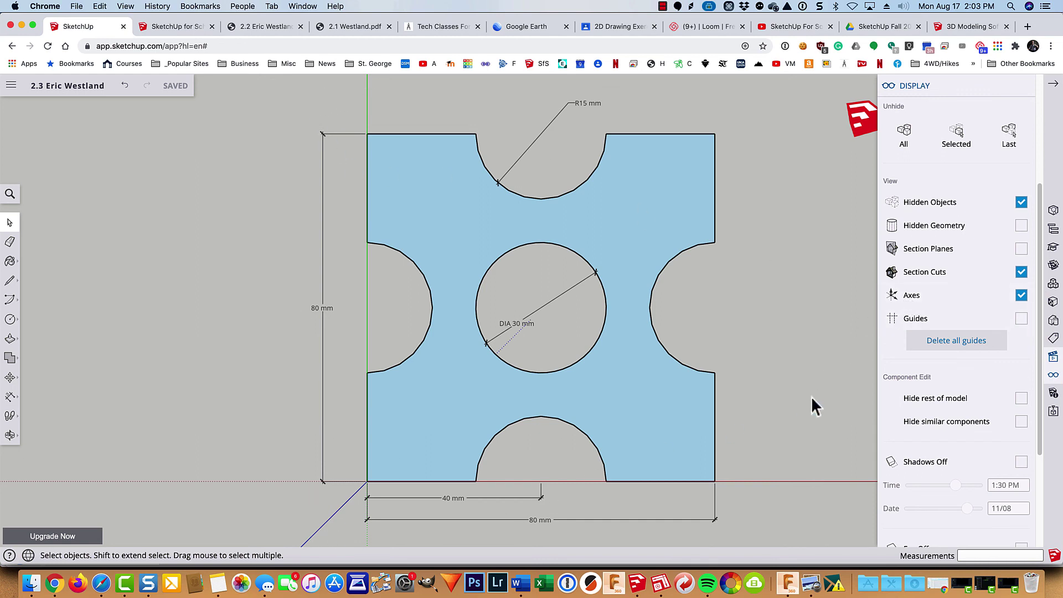
{"action": "left_click", "coordinate": [1020, 298]}
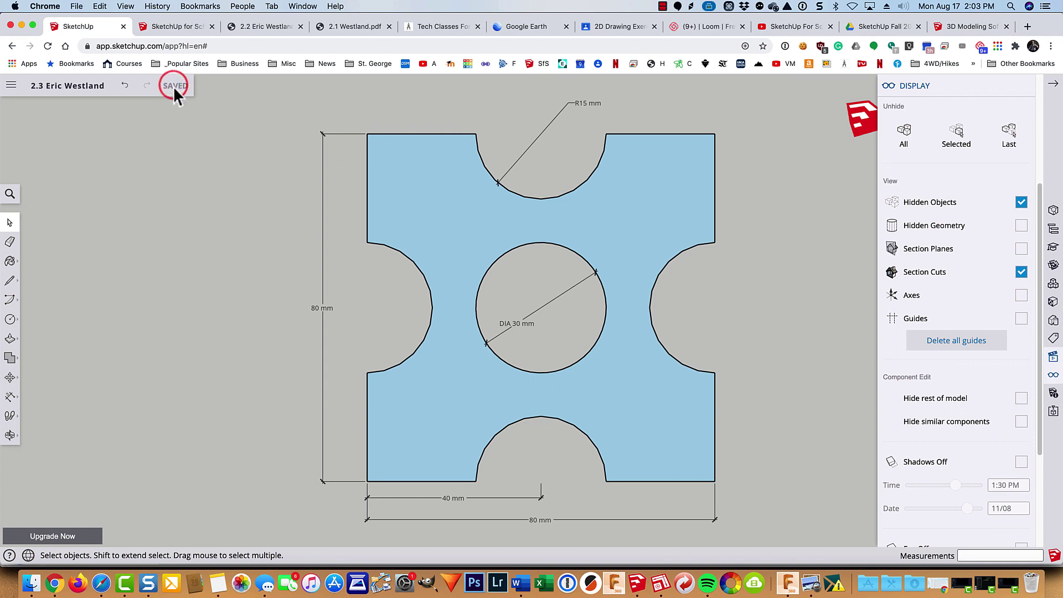
- Export the current view as an A4 landscape PDF into the Toss folder, and open the PDF, cancelling its paper printout
{"action": "left_click", "coordinate": [11, 86]}
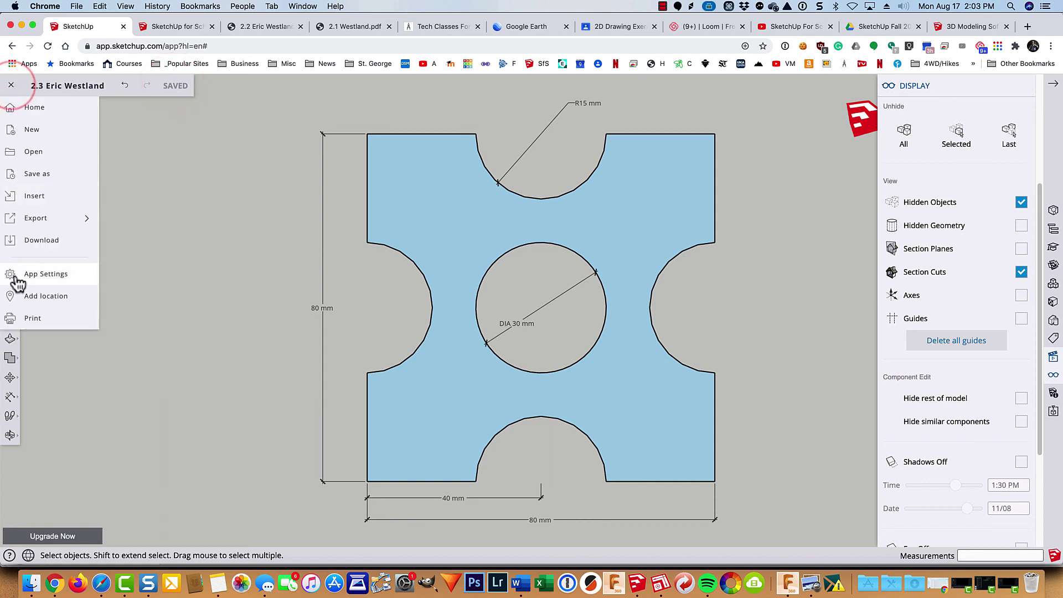
{"action": "left_click", "coordinate": [16, 318]}
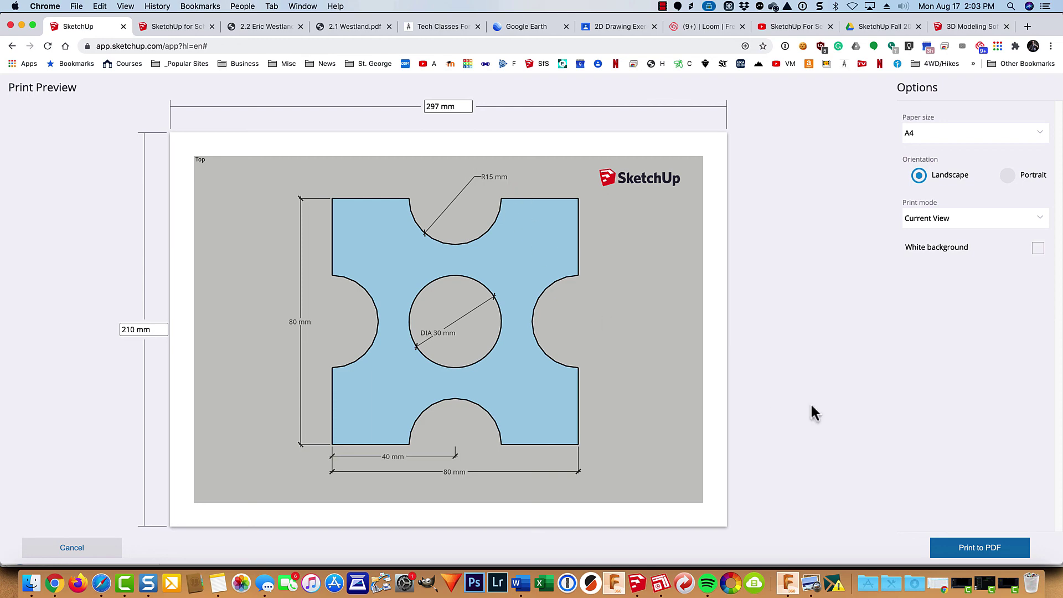
{"action": "left_click", "coordinate": [969, 550]}
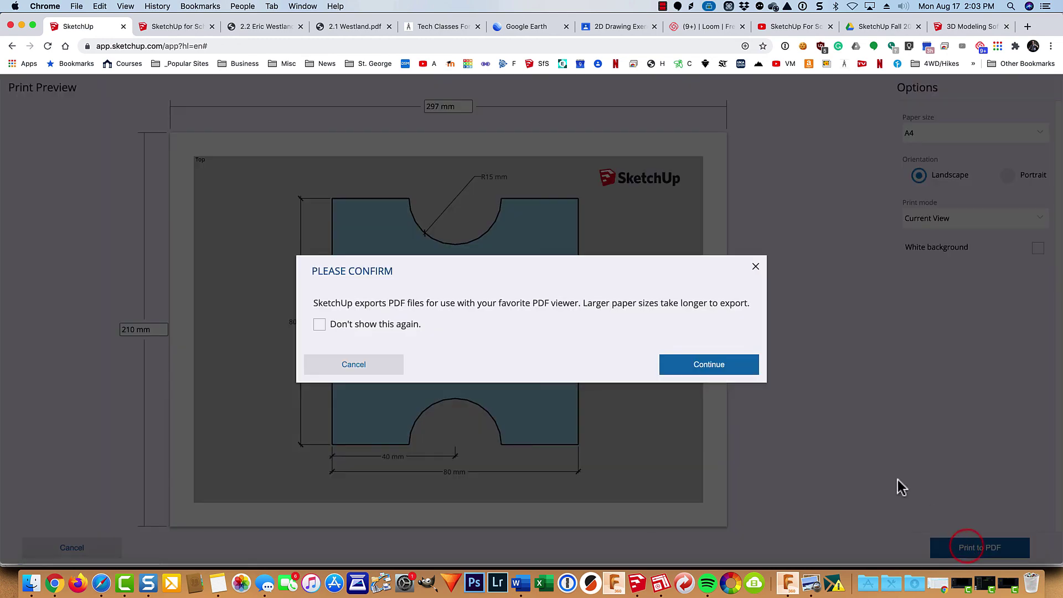
{"action": "left_click", "coordinate": [681, 366]}
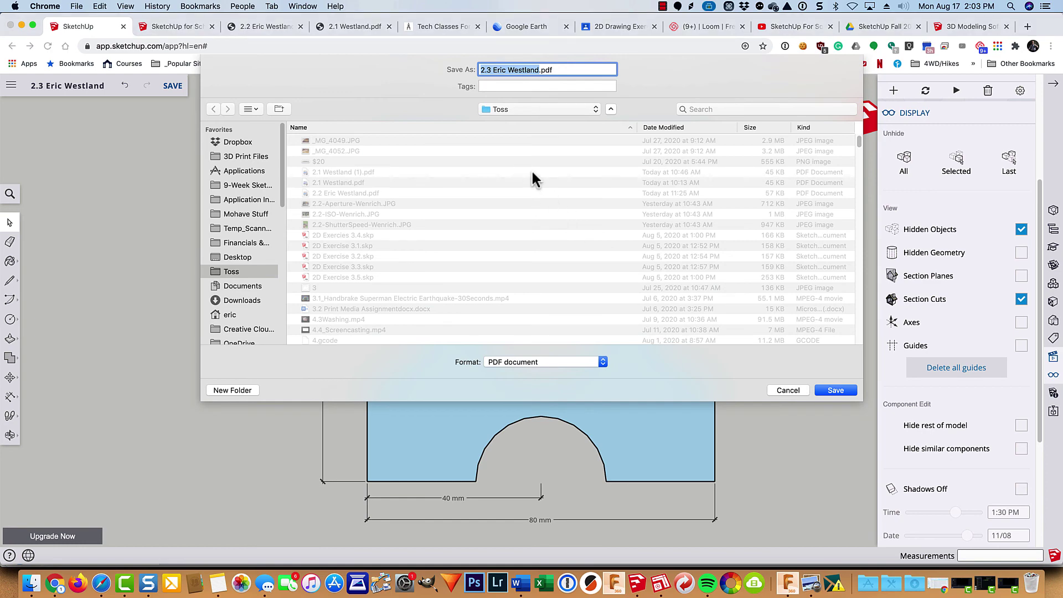
{"action": "left_click", "coordinate": [852, 394]}
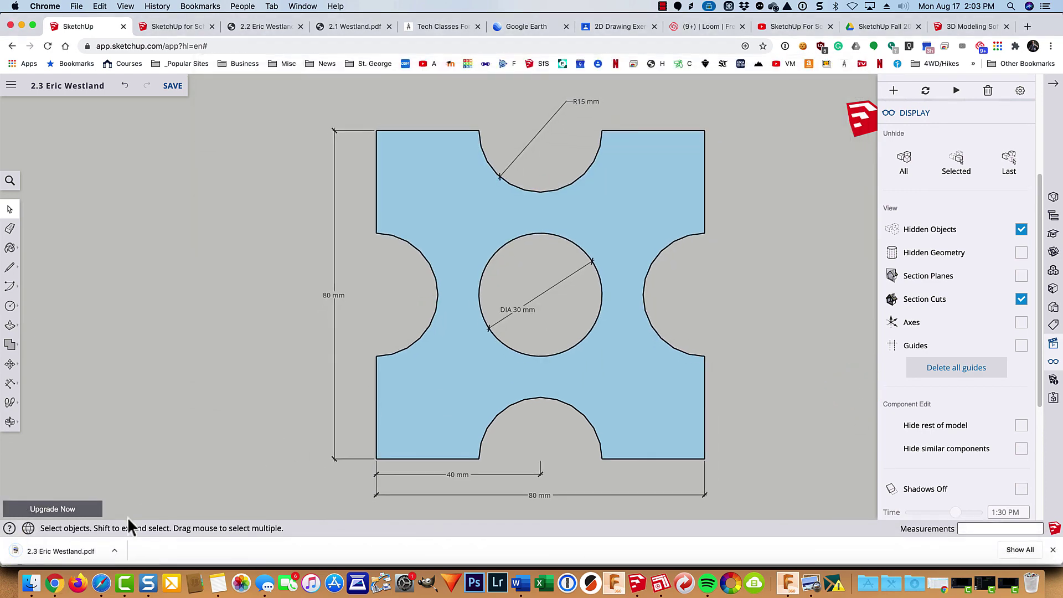
{"action": "left_click", "coordinate": [78, 550]}
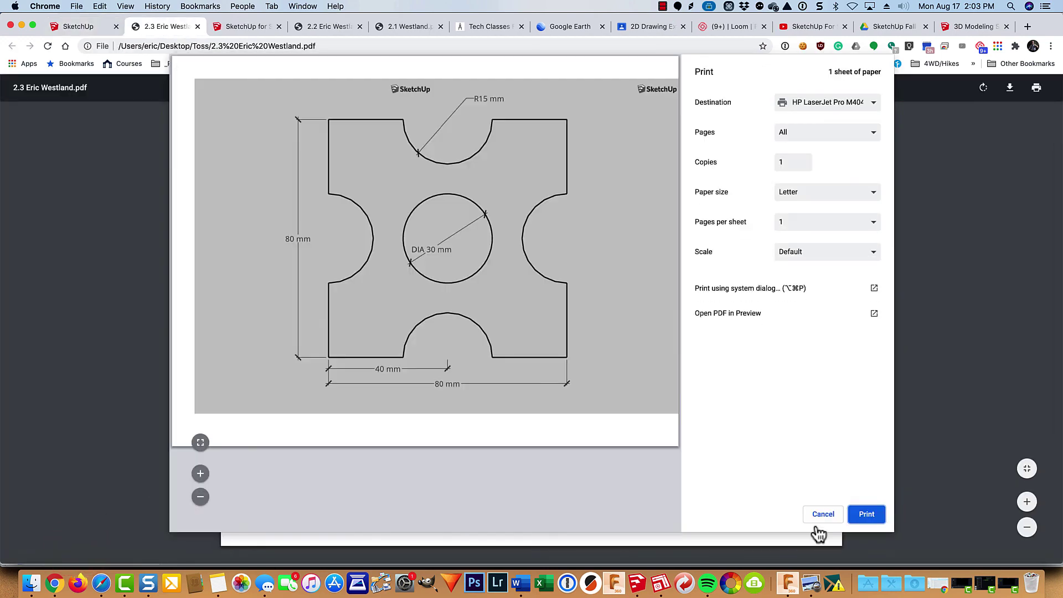
{"action": "left_click", "coordinate": [822, 514]}
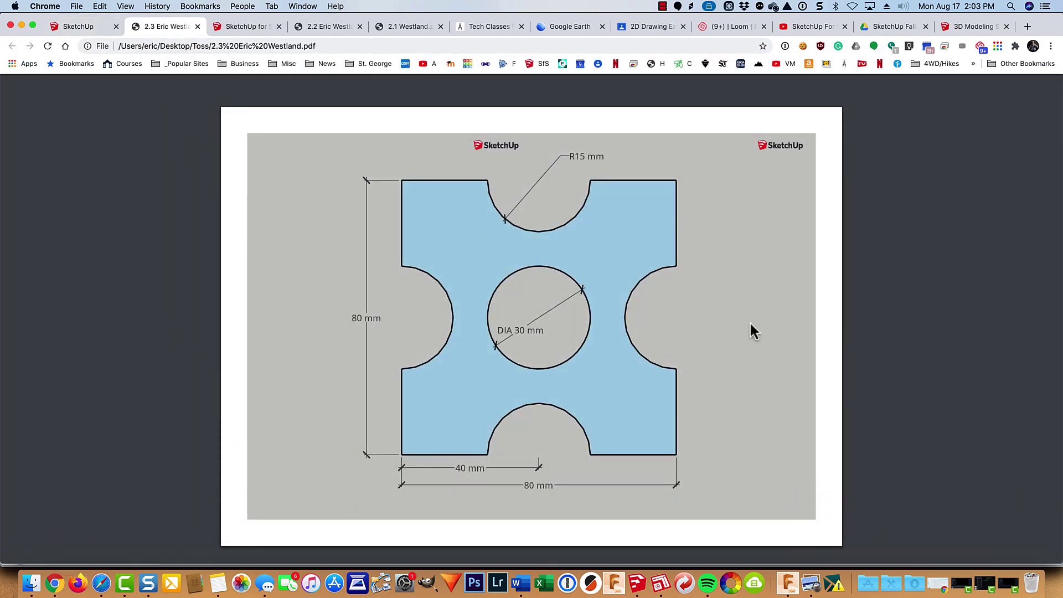